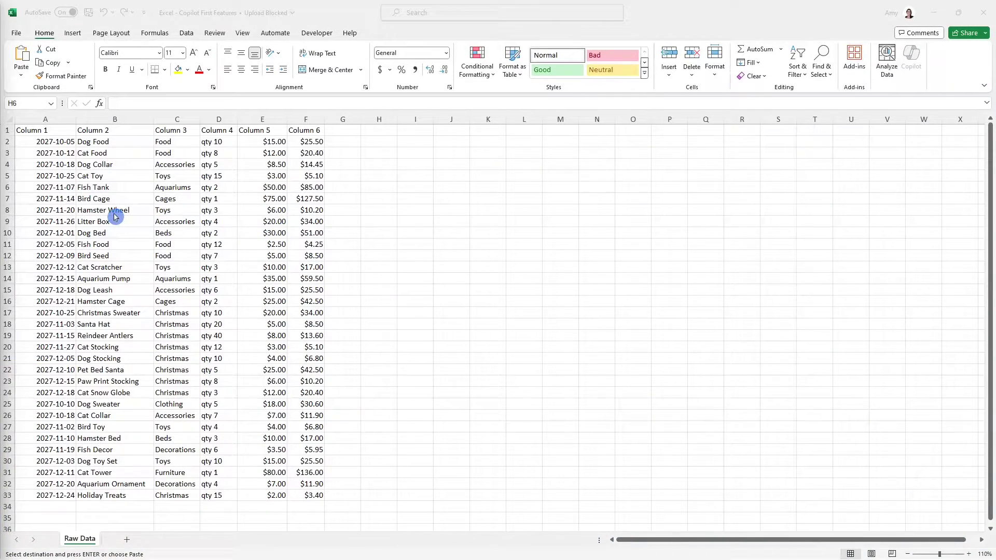
- Select the sales data range, clear the selection, and try to open Copilot
drag(49, 130, 302, 502)
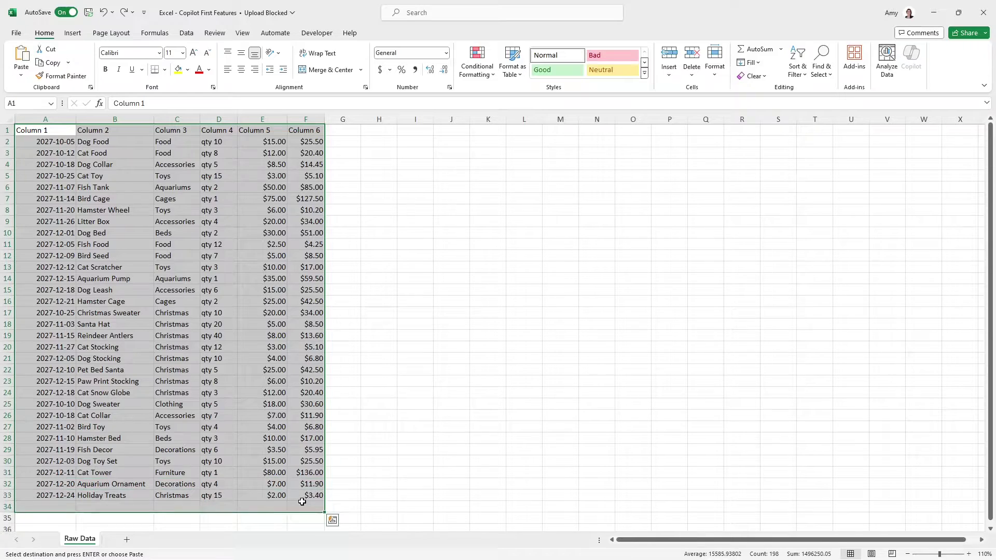
click(304, 449)
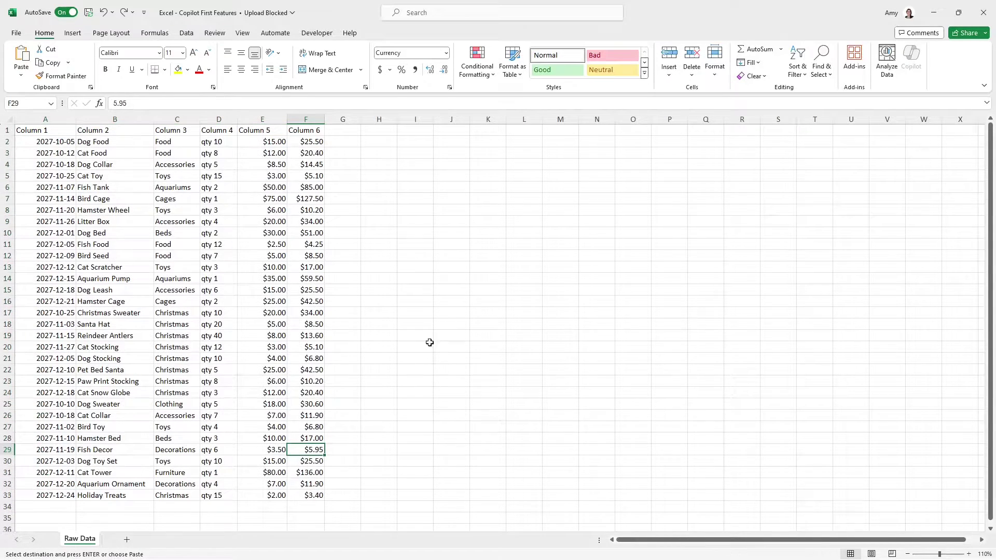
click(937, 62)
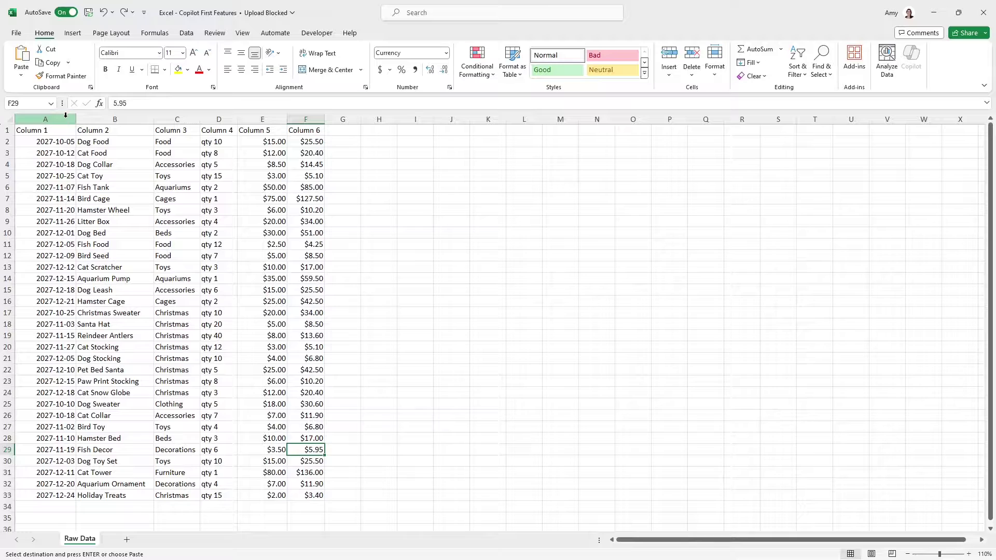
- Save a copy named 'Excel - Copilot Video Tutorial' to OneDrive's Content Documents folder
click(20, 36)
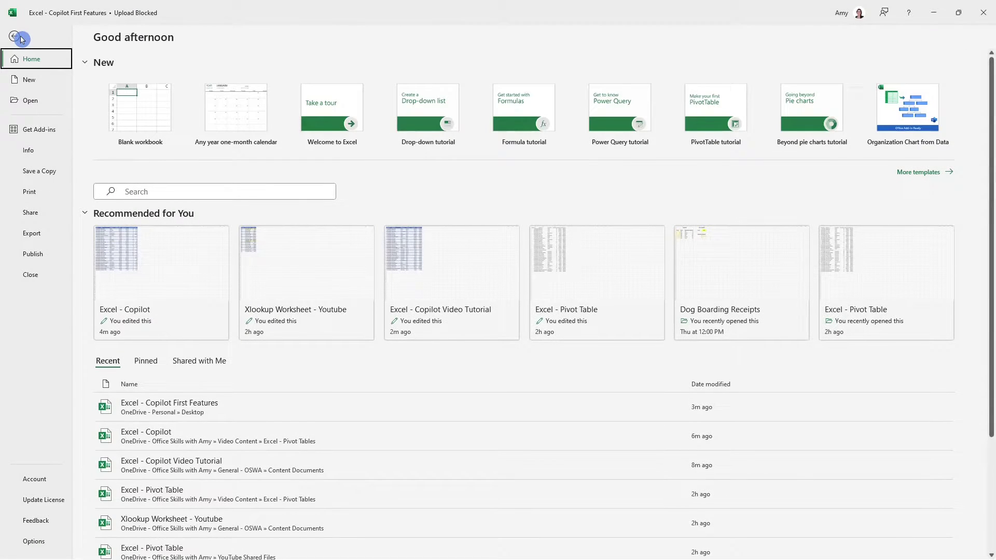
click(41, 171)
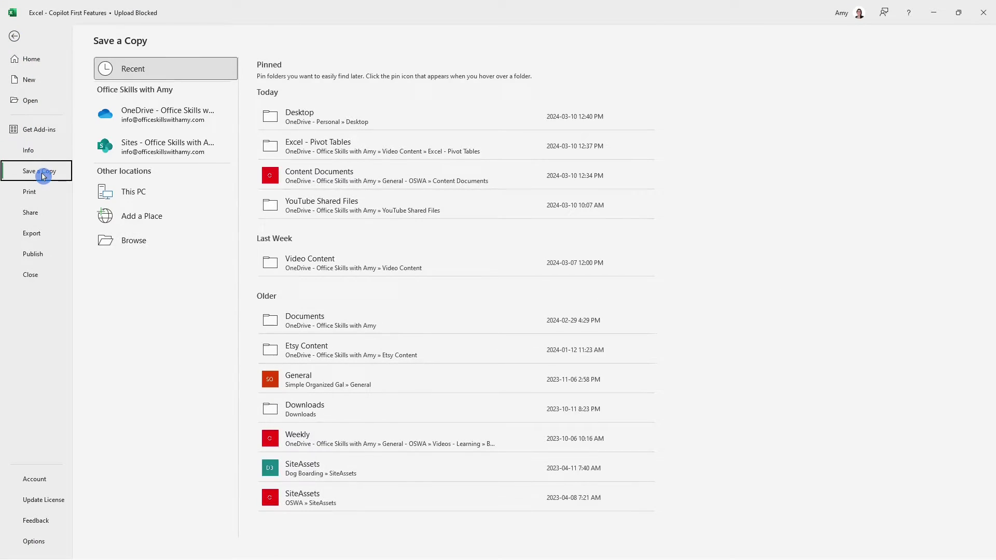
click(173, 120)
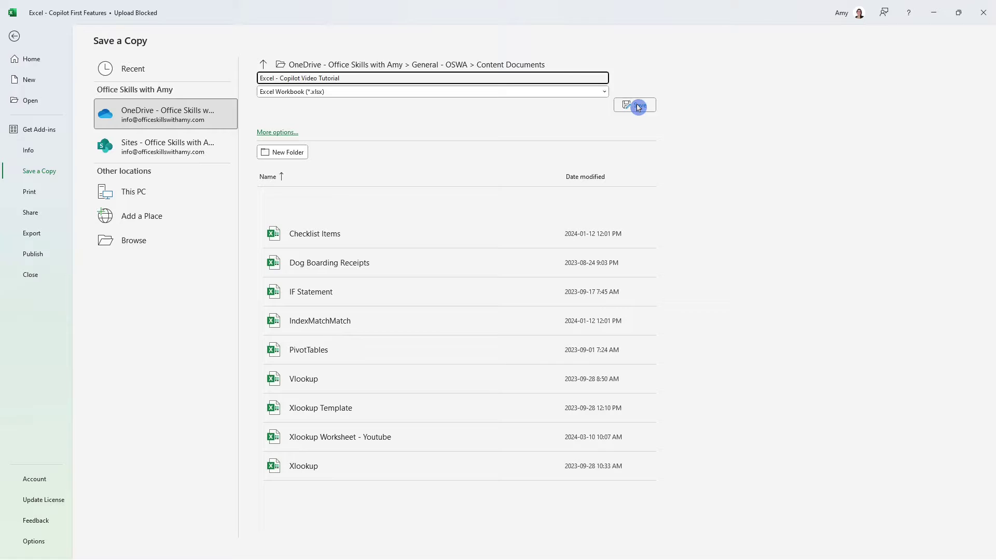
click(635, 104)
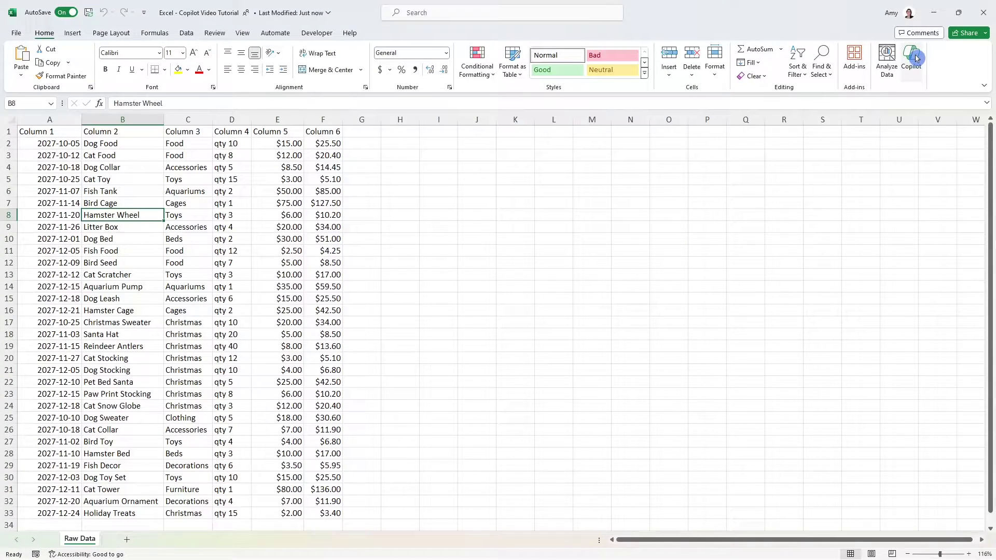
- Open Copilot beside the sheet, select A1:F33, then pick a cell inside the data
click(915, 60)
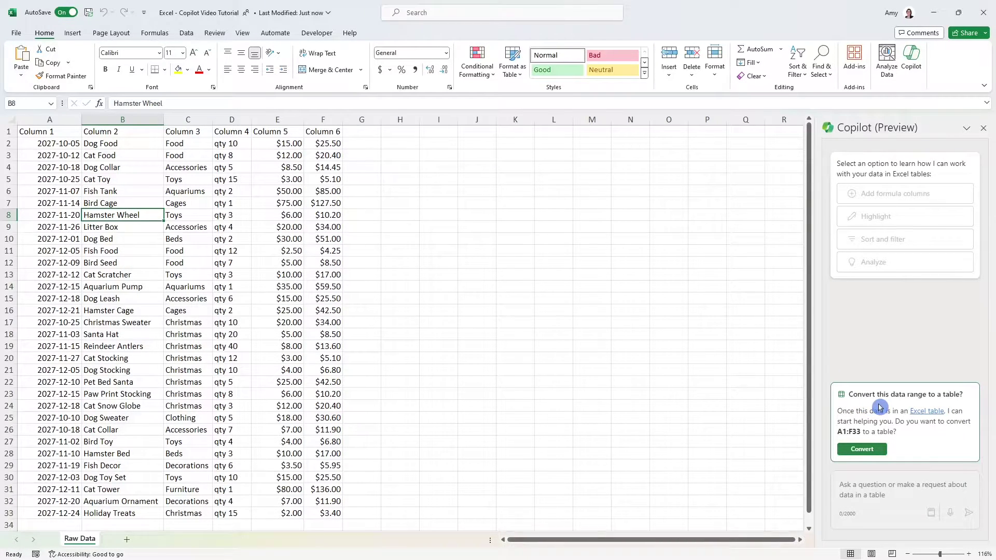
drag(334, 128, 80, 488)
scroll(183, 426, up, 1)
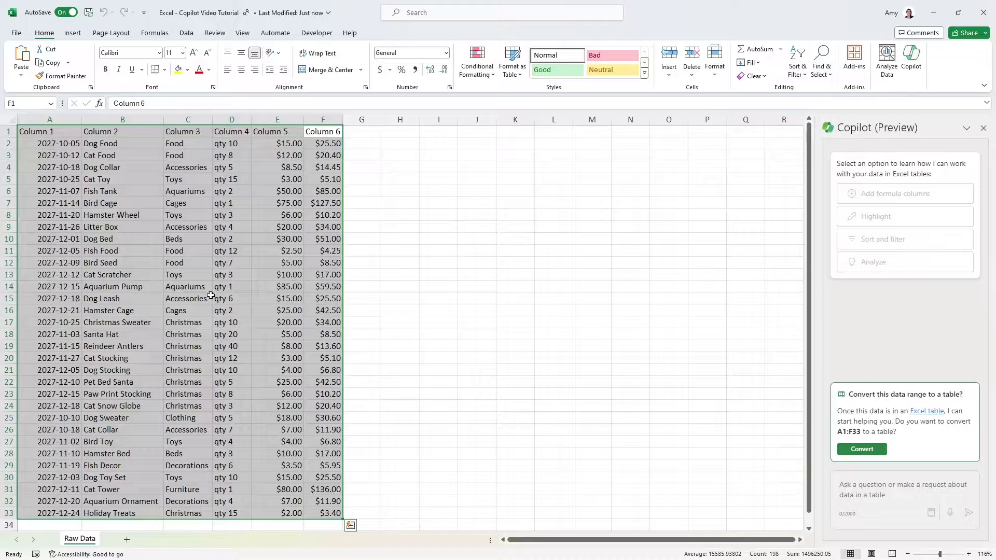
click(568, 274)
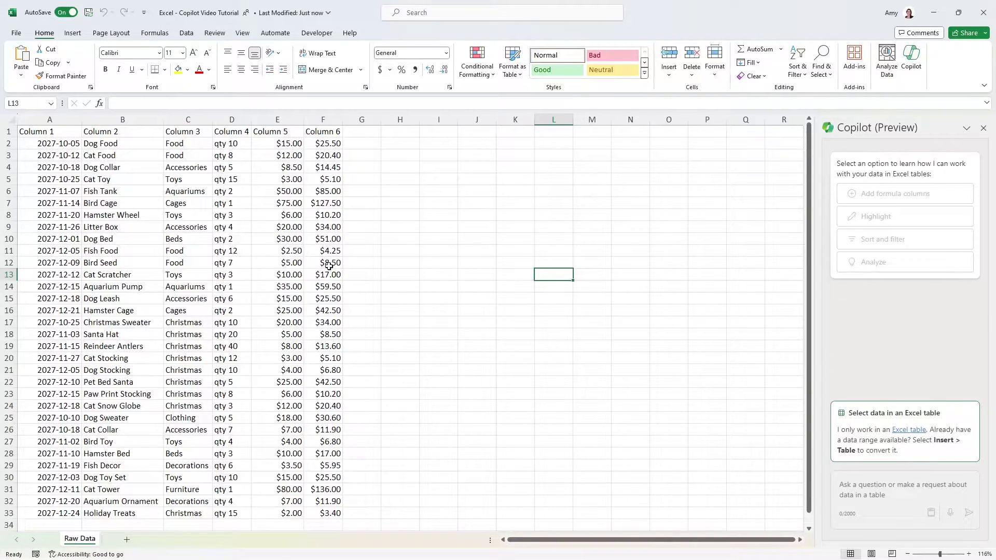
click(269, 241)
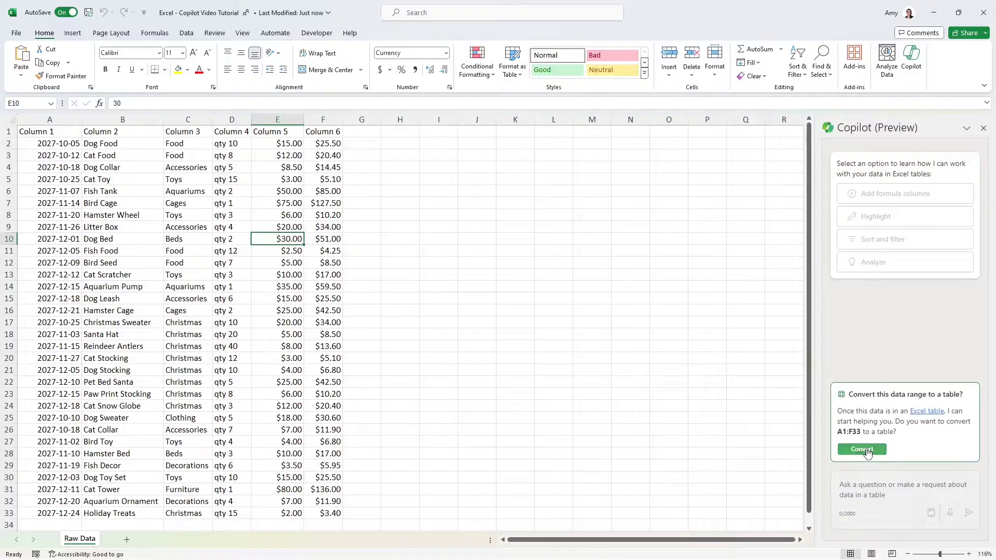
- Convert the A1:F33 sales data range into a banded table
click(862, 449)
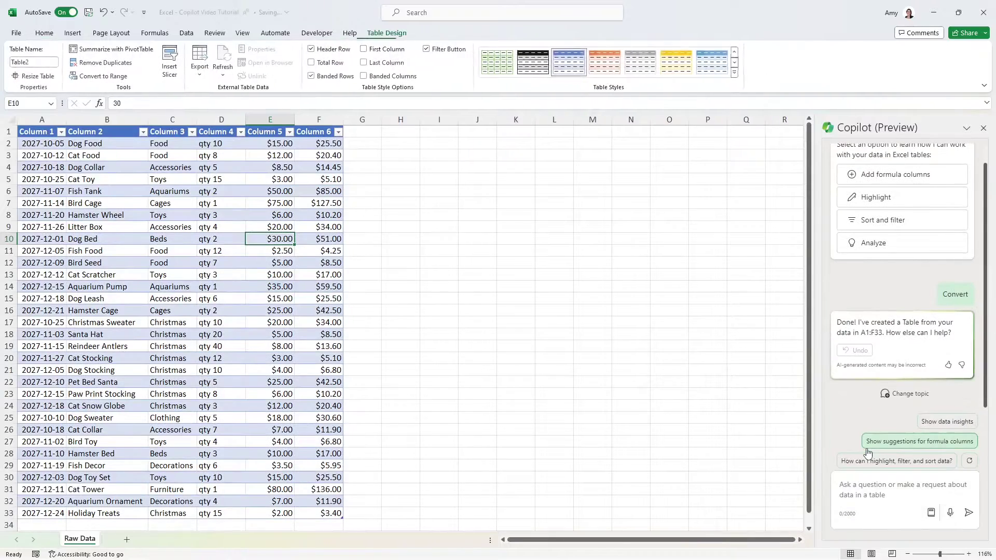
click(314, 228)
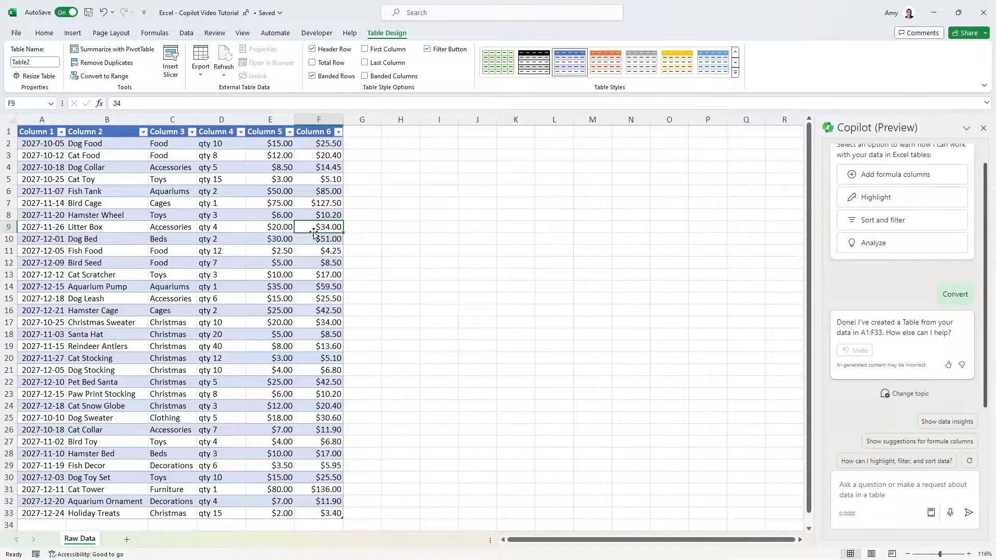
click(400, 251)
- Paste new headers Date, Item, Category through Sales Price over Column 1–6 at A1
key(ctrl+c)
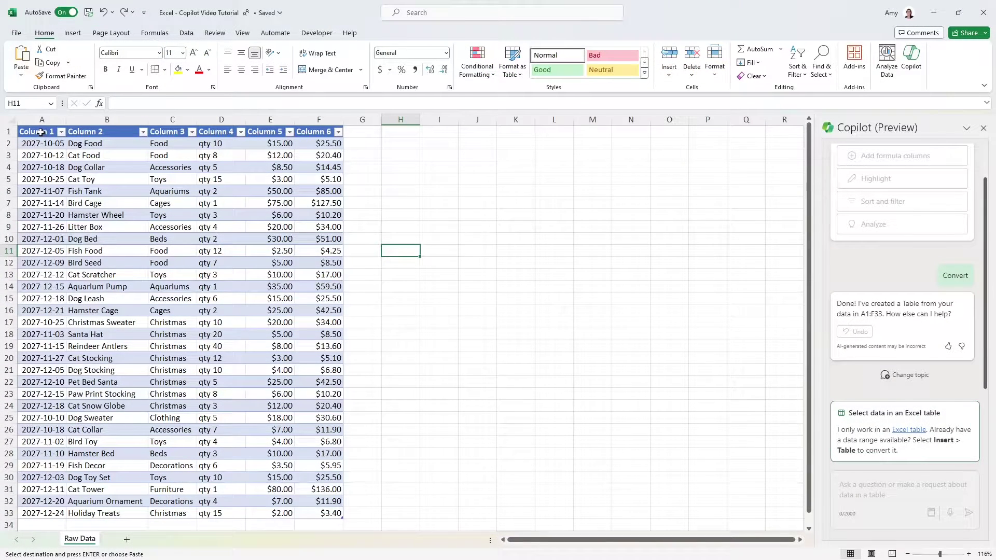
drag(36, 132, 313, 130)
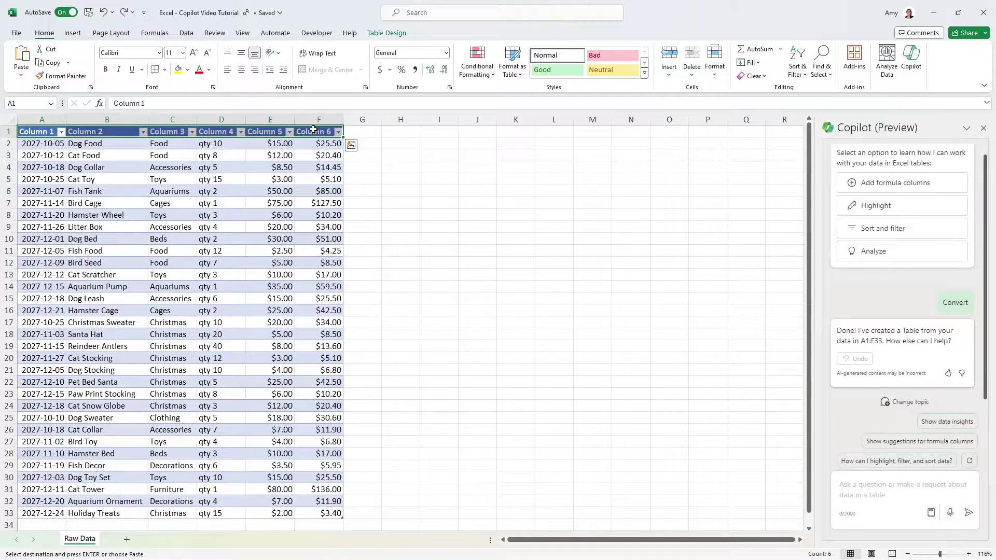
click(233, 145)
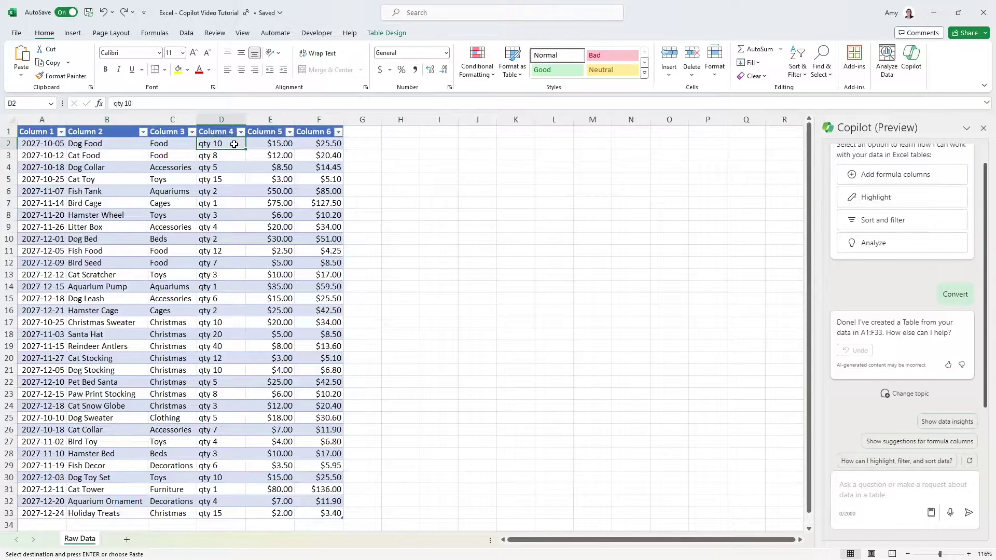
click(44, 132)
key(ctrl+v)
click(92, 178)
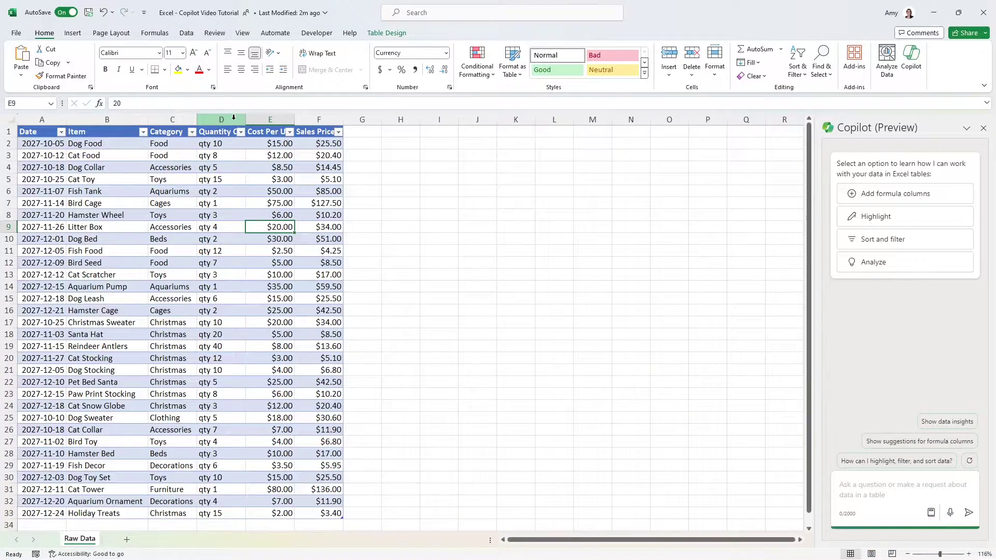
- Ask Copilot to 'create a column for quantity sold' and insert its formula column G
click(233, 117)
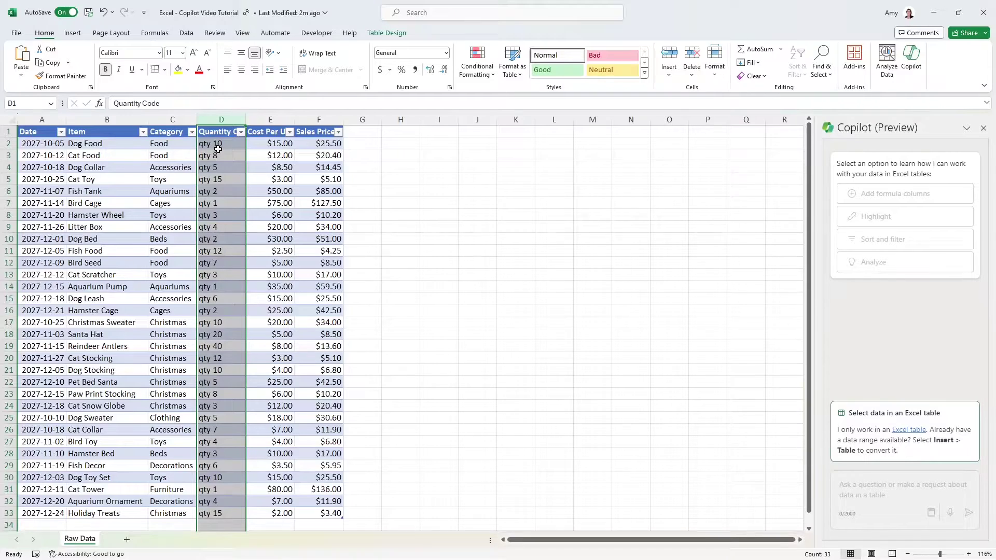
click(234, 144)
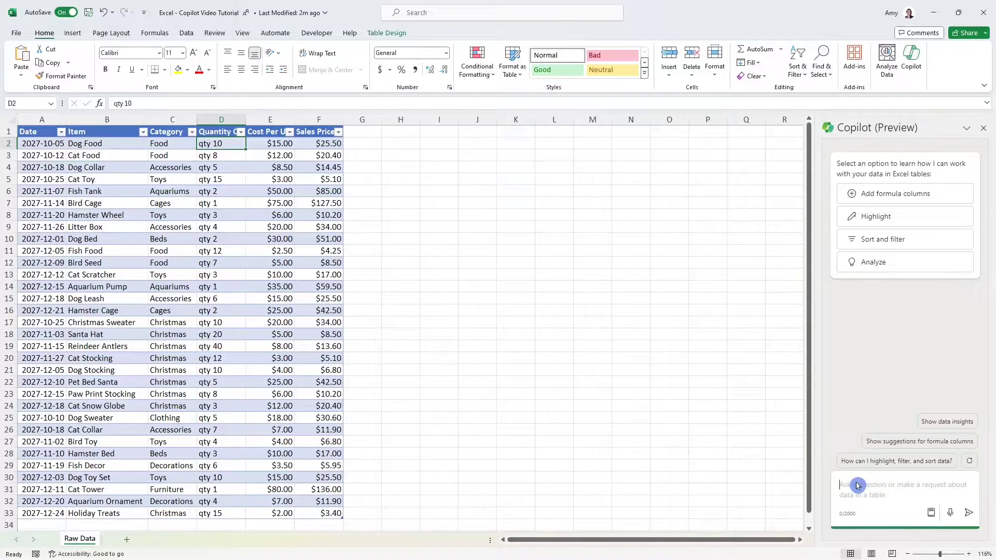
click(879, 493)
text(create a column for quantity sold)
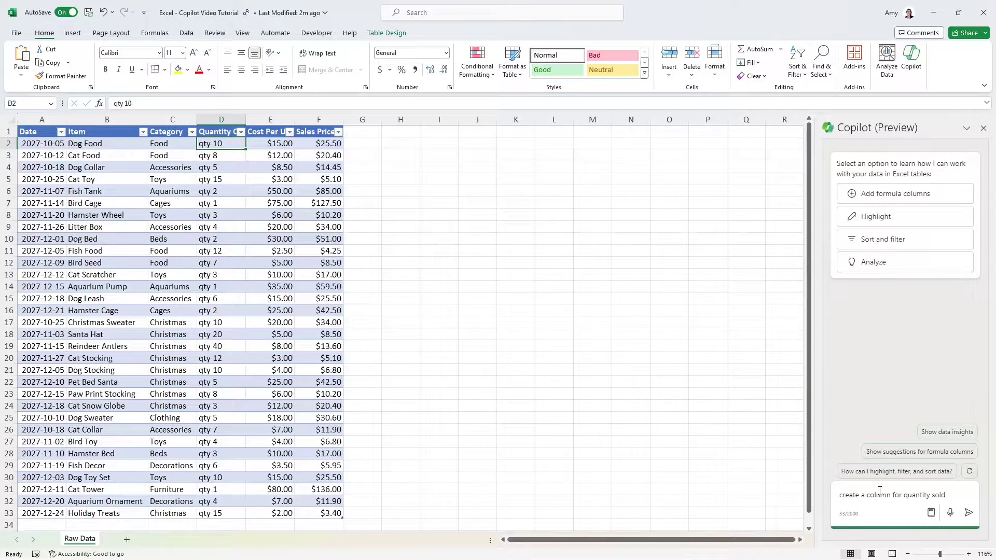
key(Return)
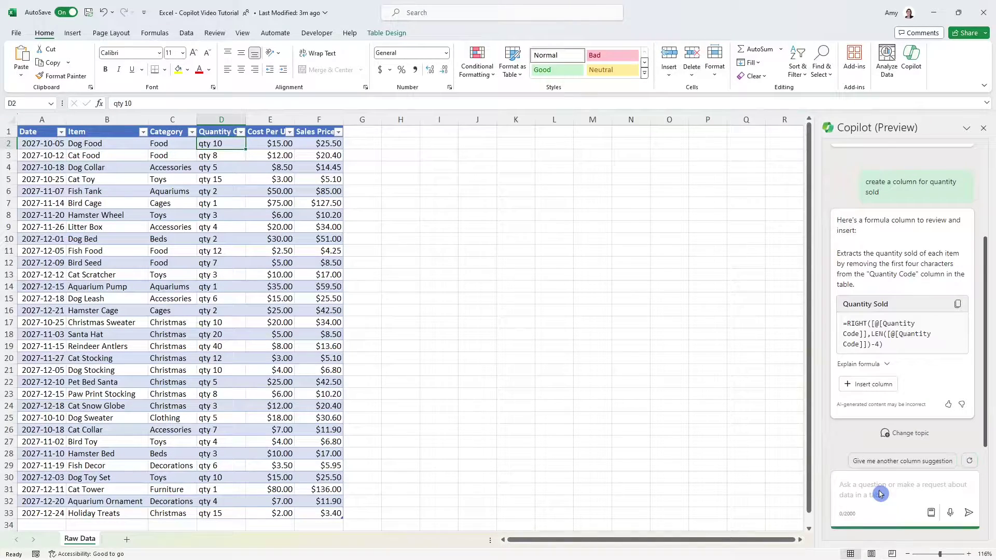
click(889, 385)
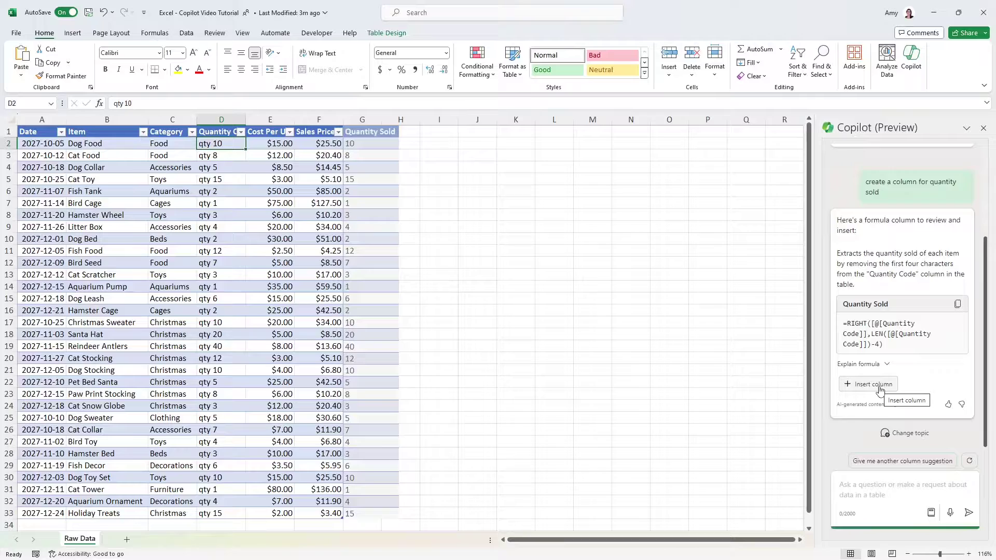
click(880, 390)
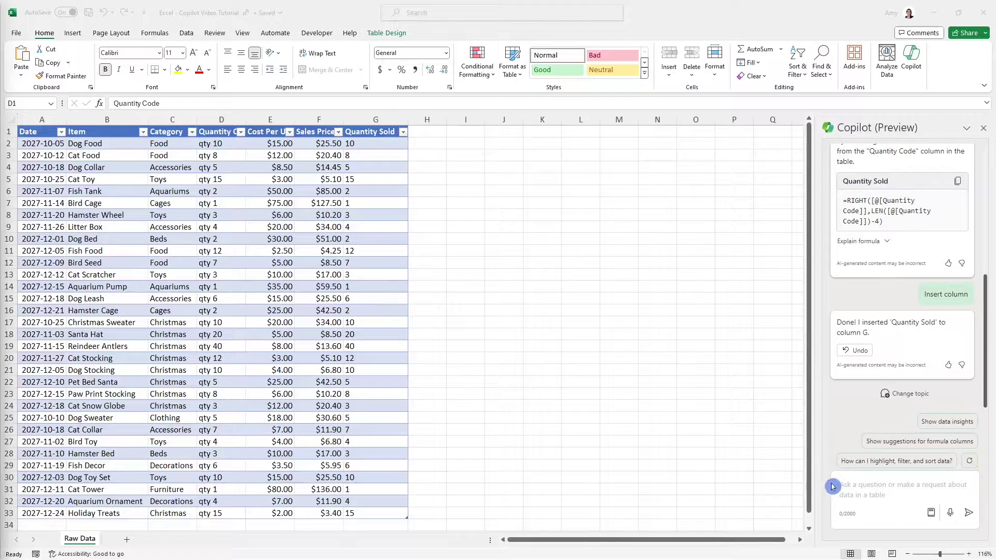
- Ask Copilot to hide the Quantity Code column D
click(854, 488)
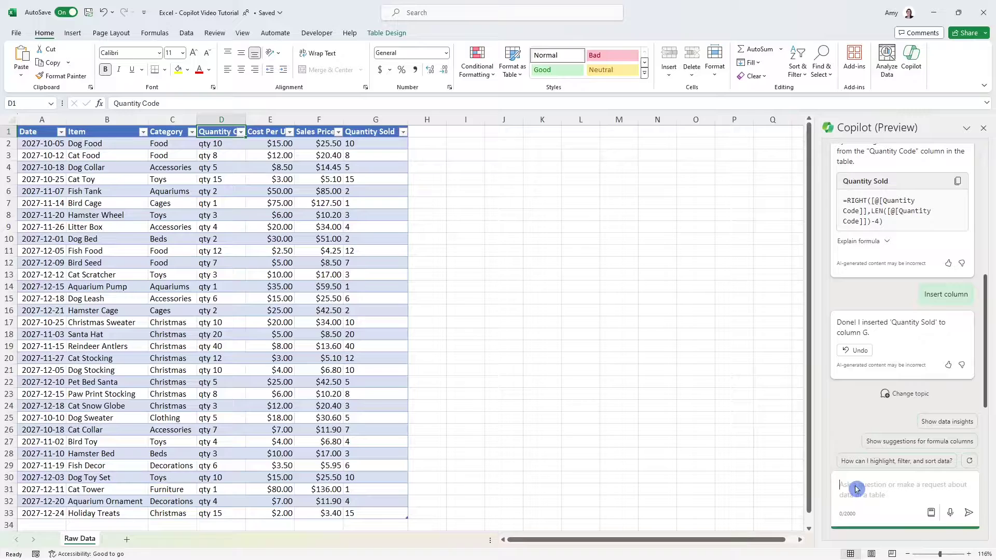
click(379, 159)
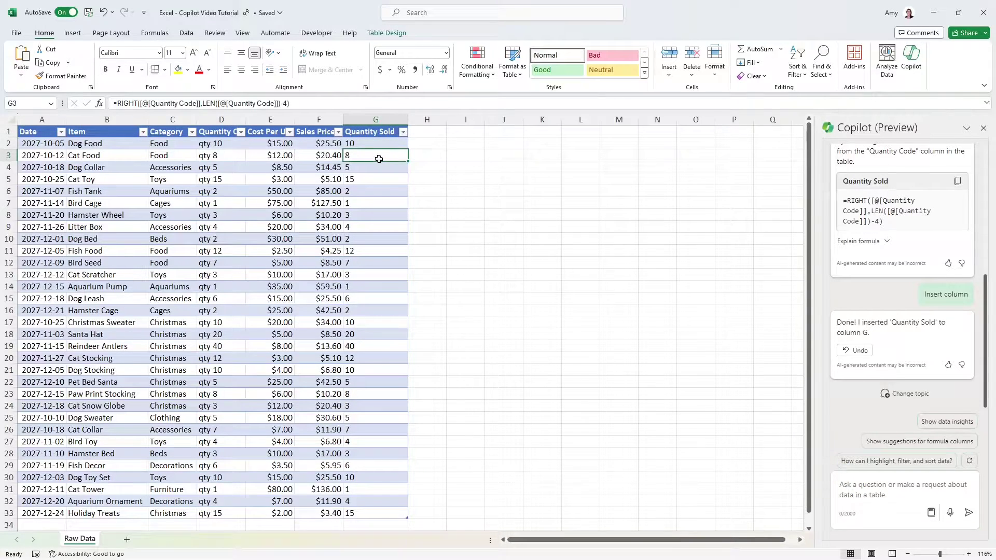
click(234, 153)
click(874, 488)
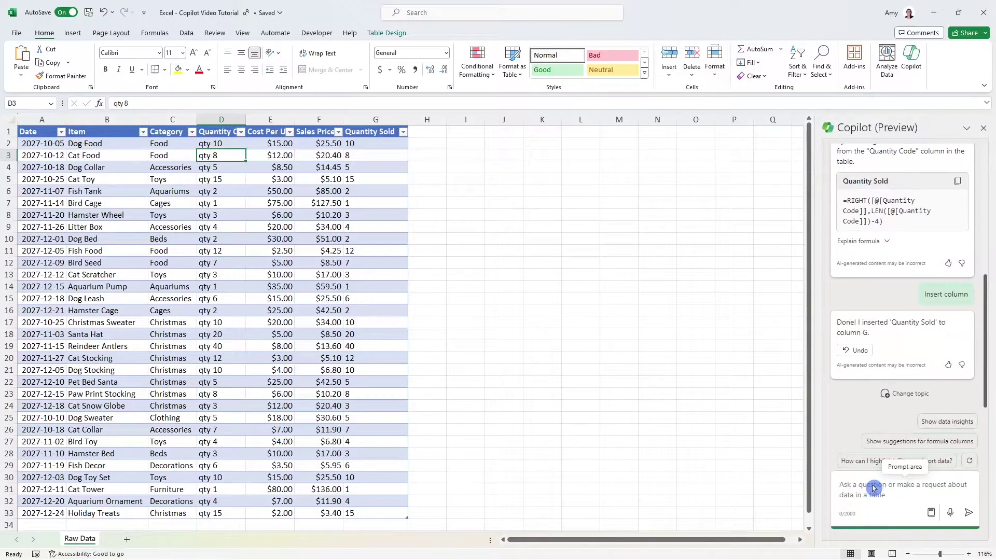
key(ctrl+v)
key(Return)
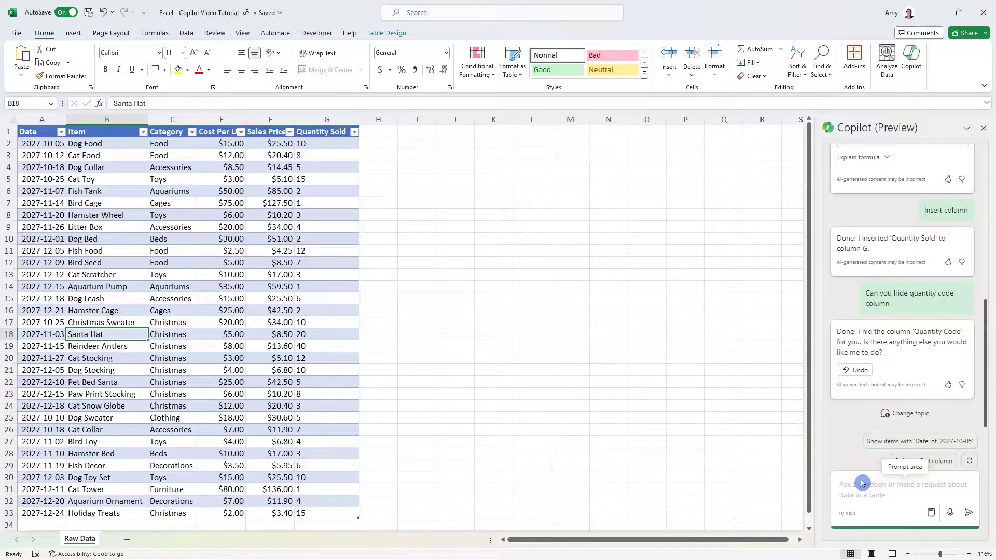
- Ask Copilot 'can you undo changes', then undo and redo to keep Quantity Code hidden
text(can you undo changes)
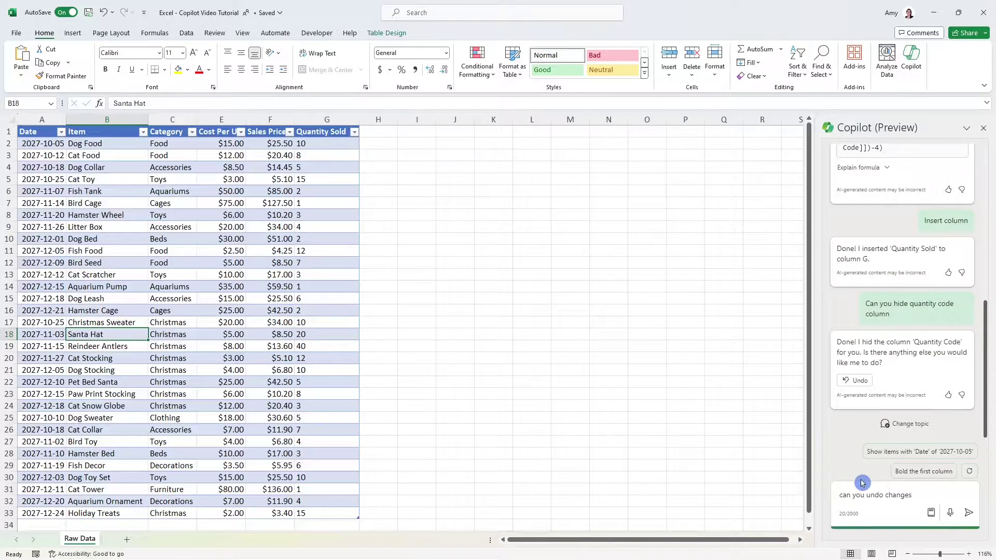
key(Return)
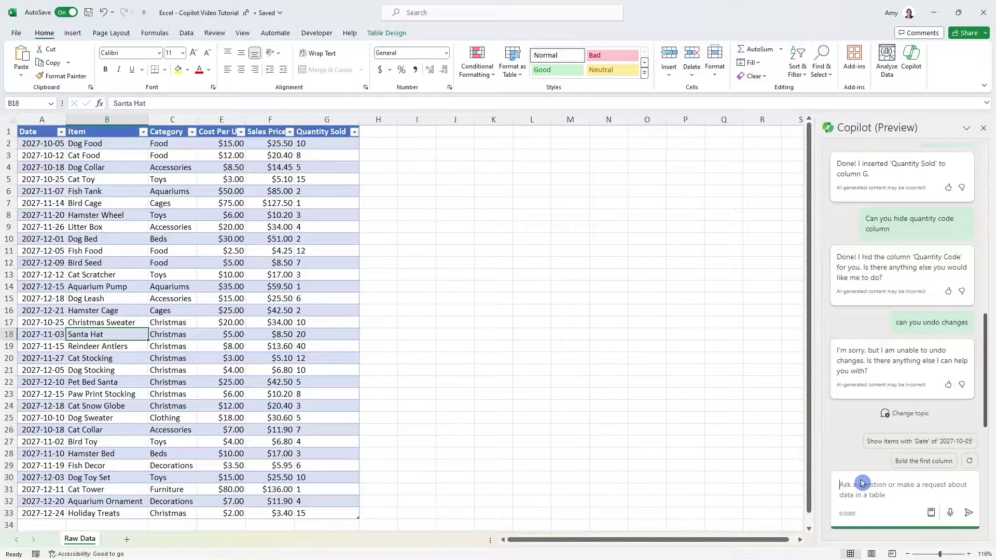
click(862, 482)
click(348, 324)
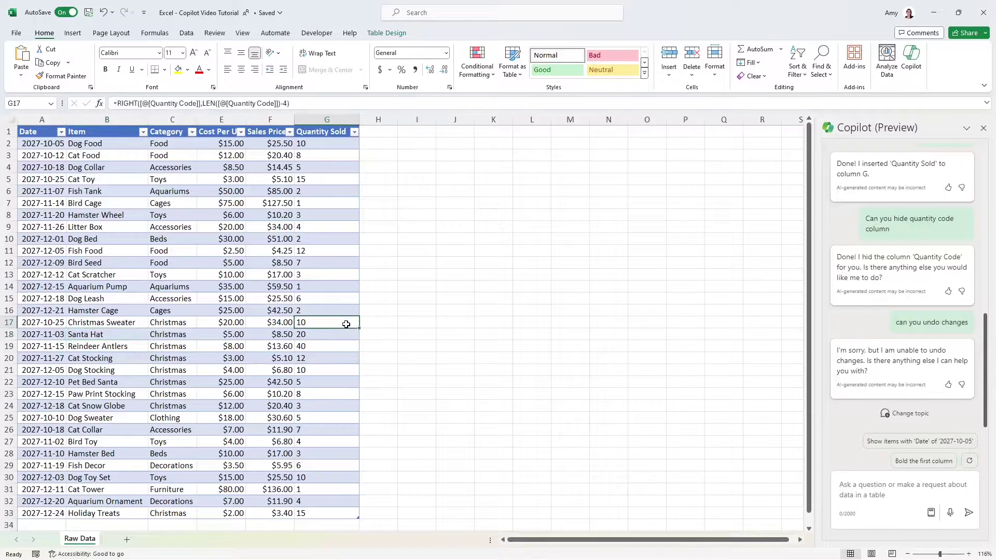
click(102, 16)
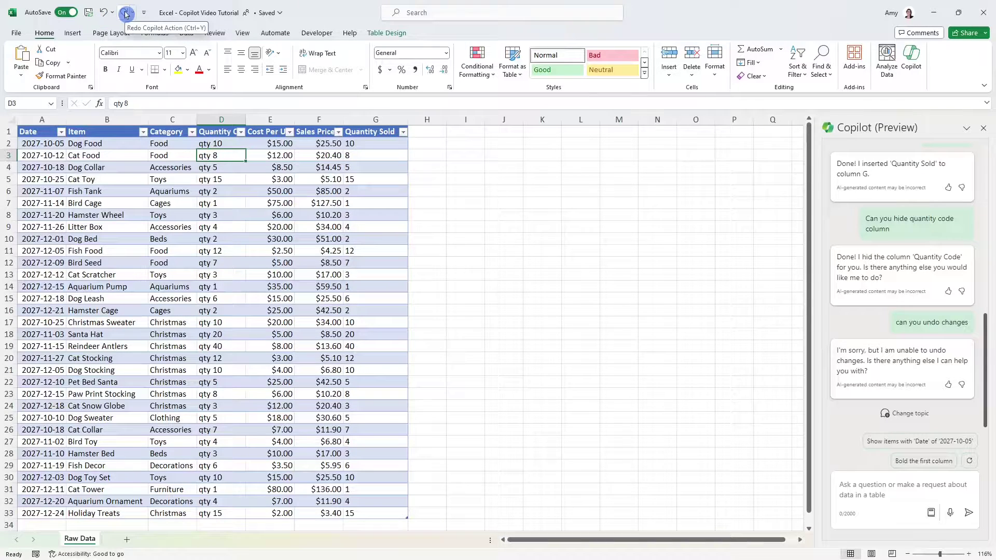
click(126, 14)
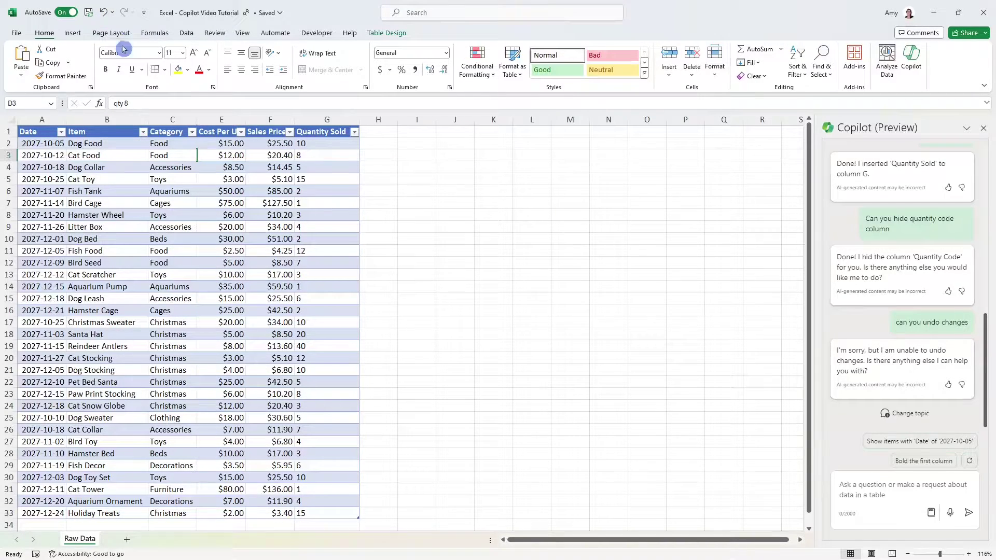
- Ask Copilot for a profit column, review its formula explanation, and insert the Profit column
click(951, 516)
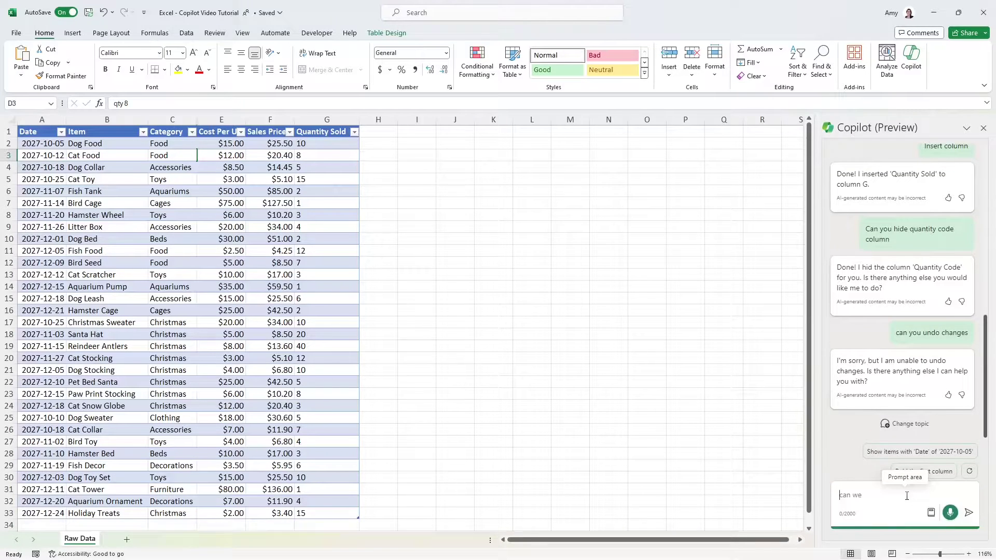
click(968, 512)
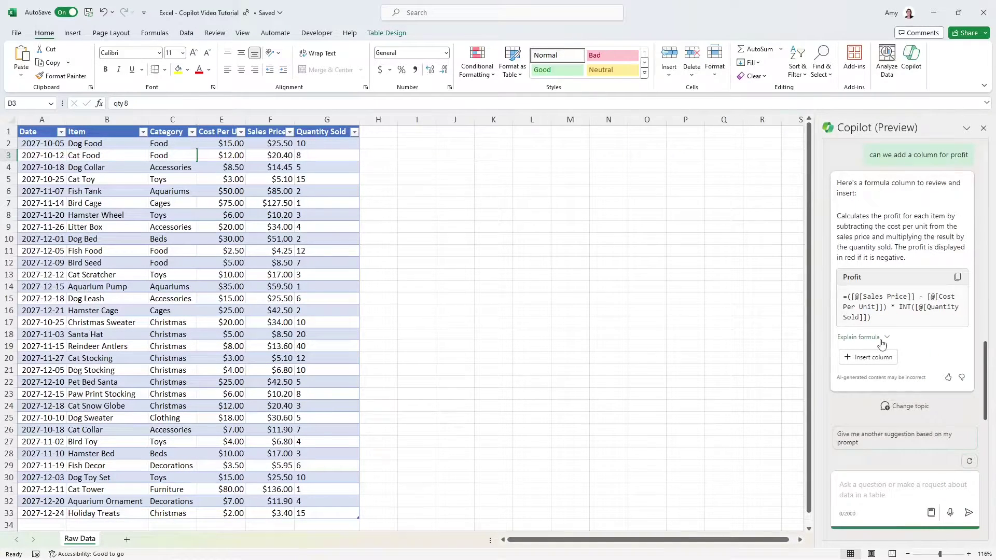
click(881, 341)
scroll(935, 373, down, 3)
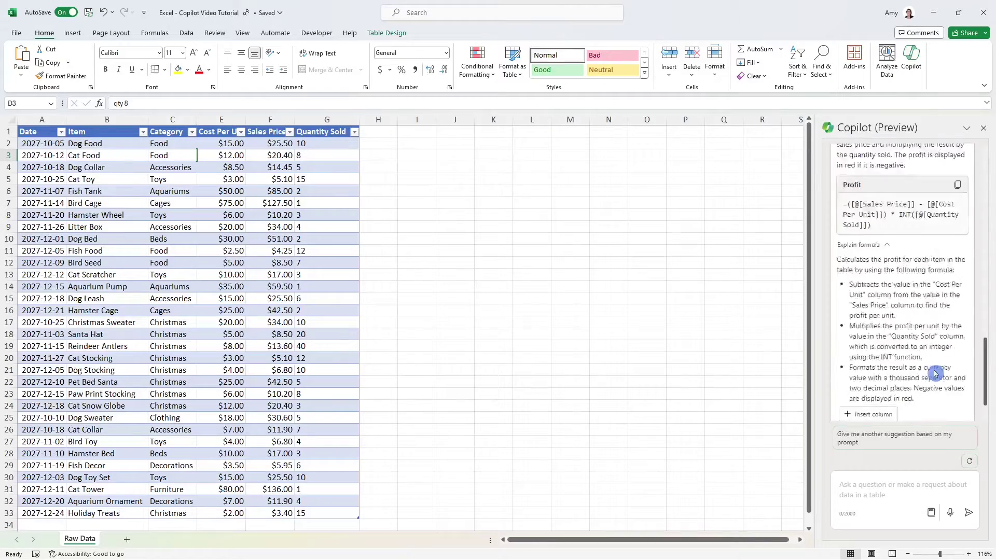
click(885, 358)
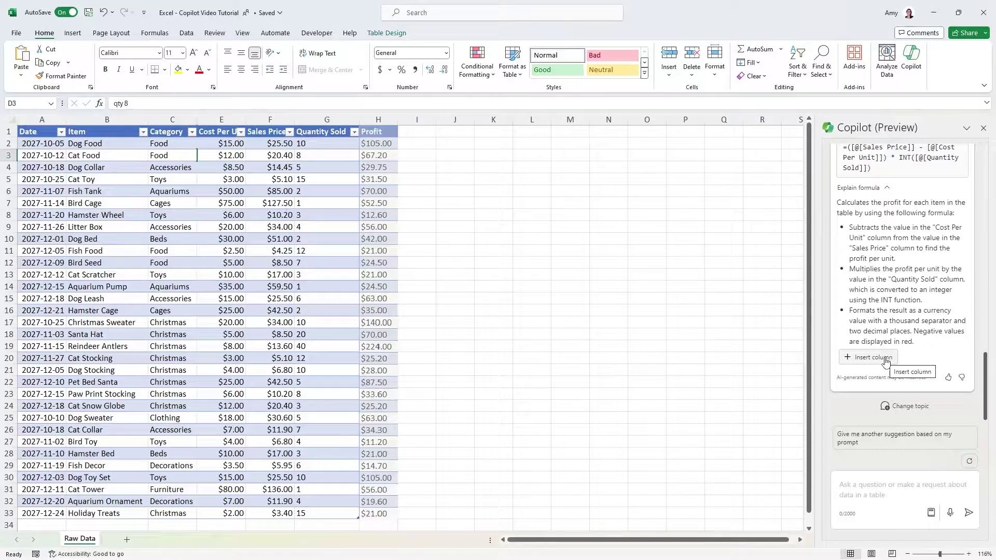
click(885, 358)
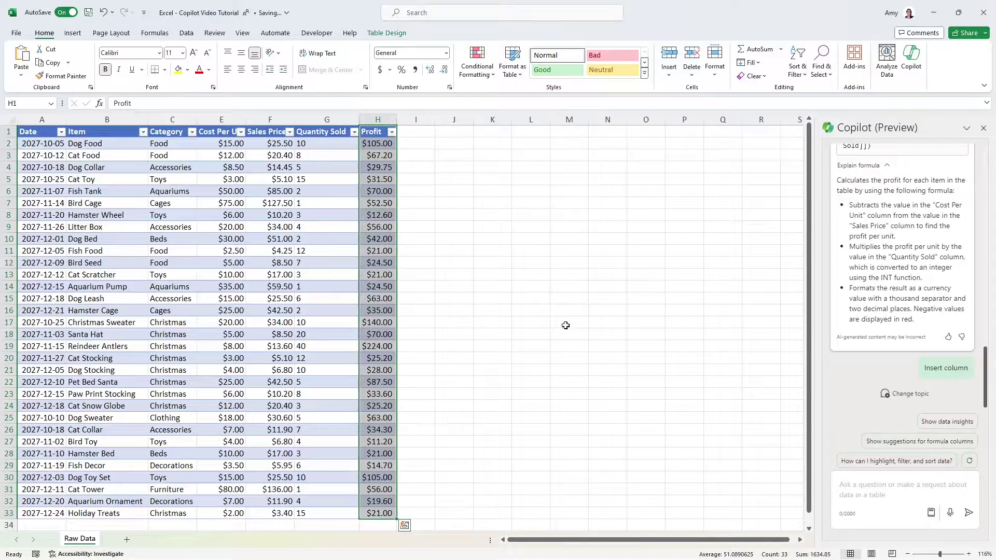
- Inspect the Profit formula in H2 to examine its cell references
click(454, 194)
click(378, 141)
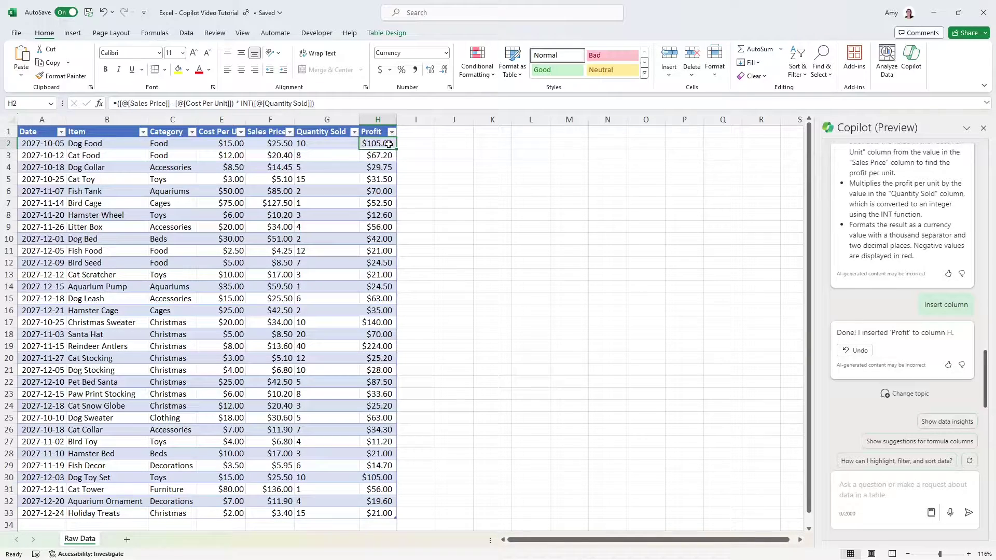
click(343, 104)
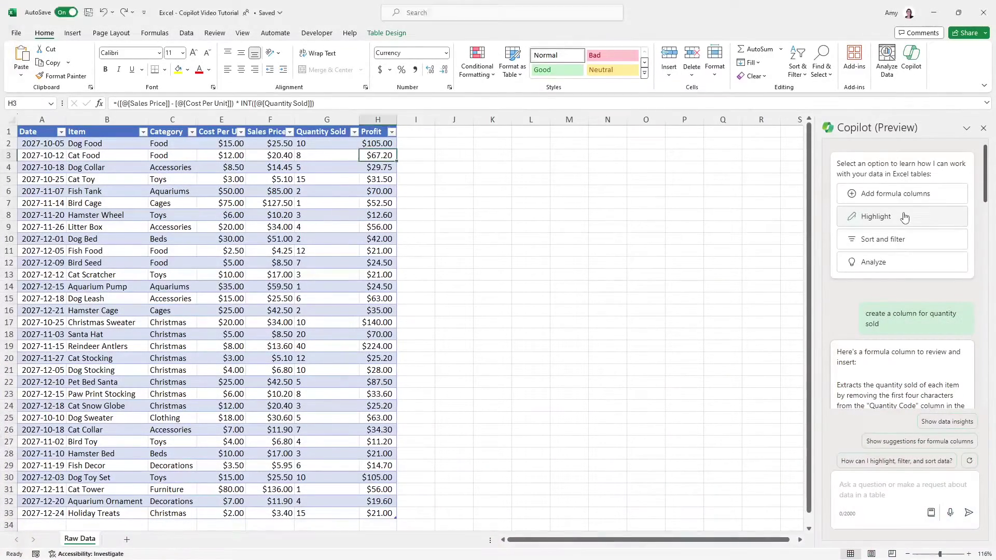
- Ask Copilot to 'highlight top and bottom three profits'
click(904, 217)
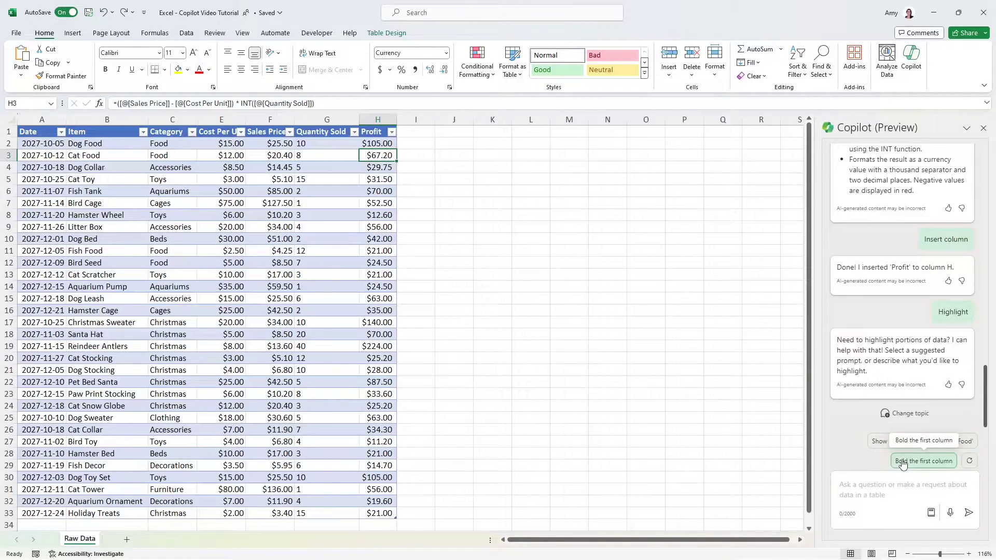
click(865, 494)
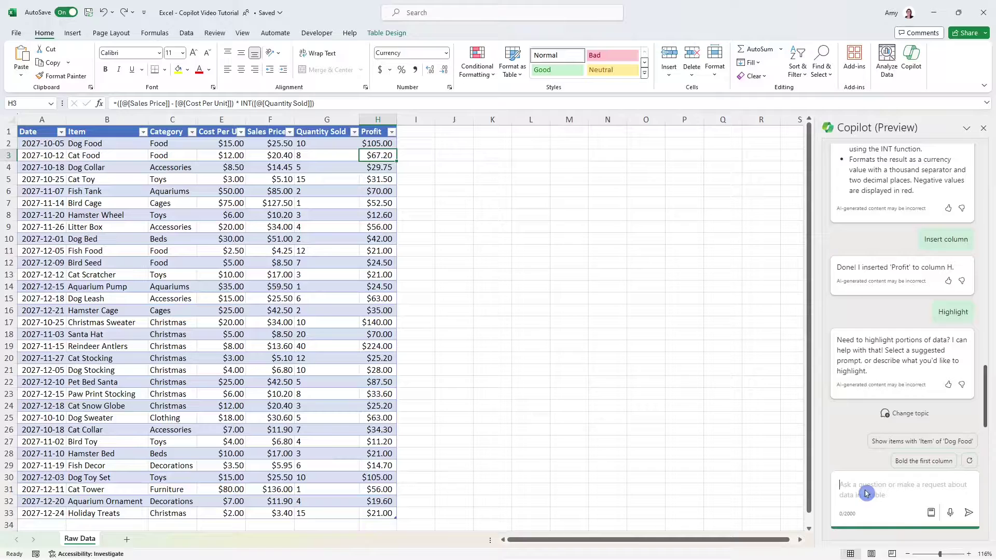
text(highlight top and bottom three profits)
key(Return)
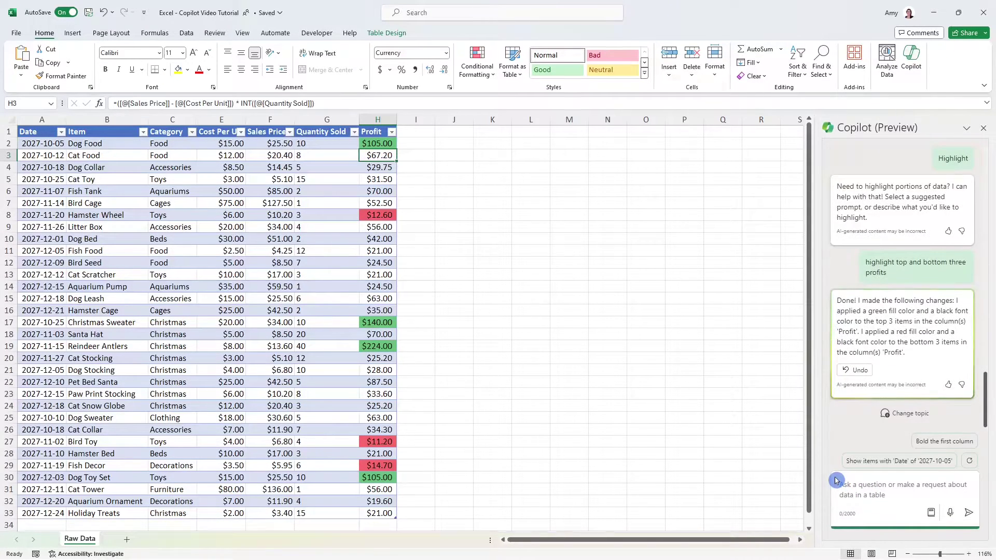
- Check the green and red highlighted Profit cells, including H2 and H30
click(374, 320)
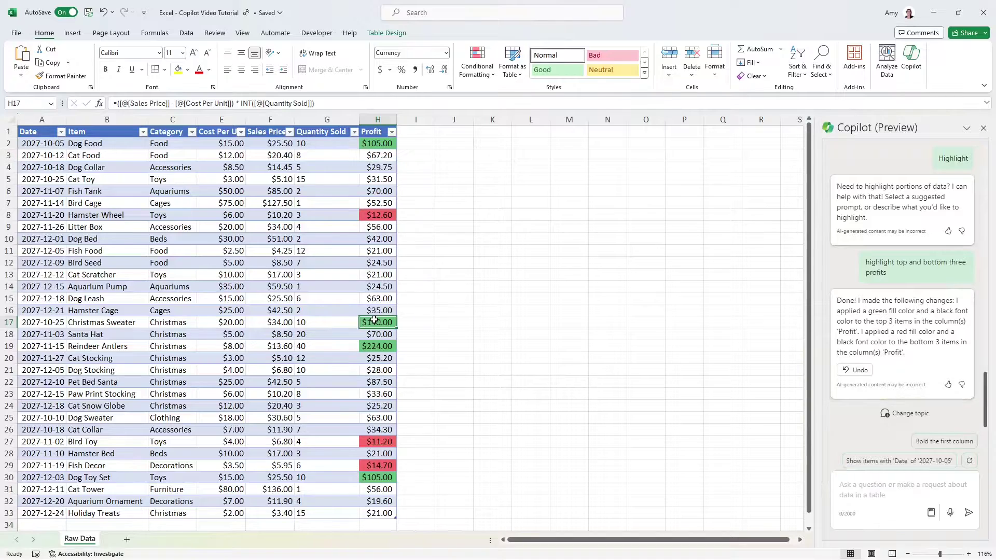
click(383, 142)
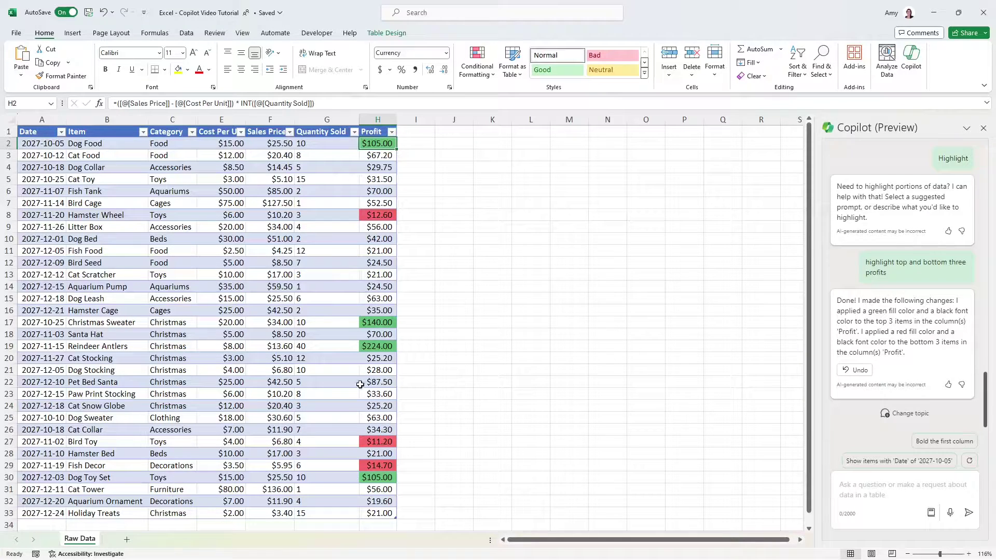
click(382, 479)
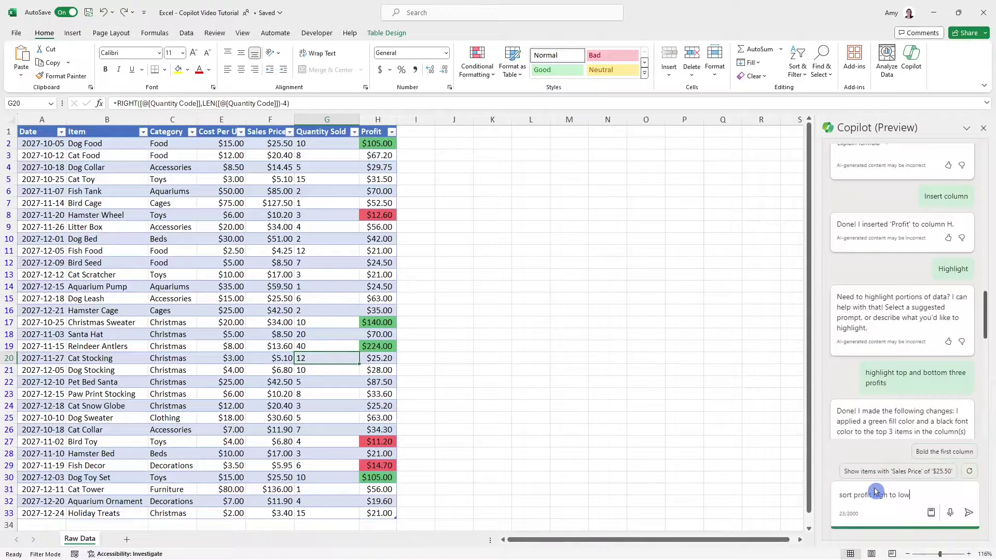
- Sort Profit high to low, then ask Copilot to 'filter Christmas category only'
key(Return)
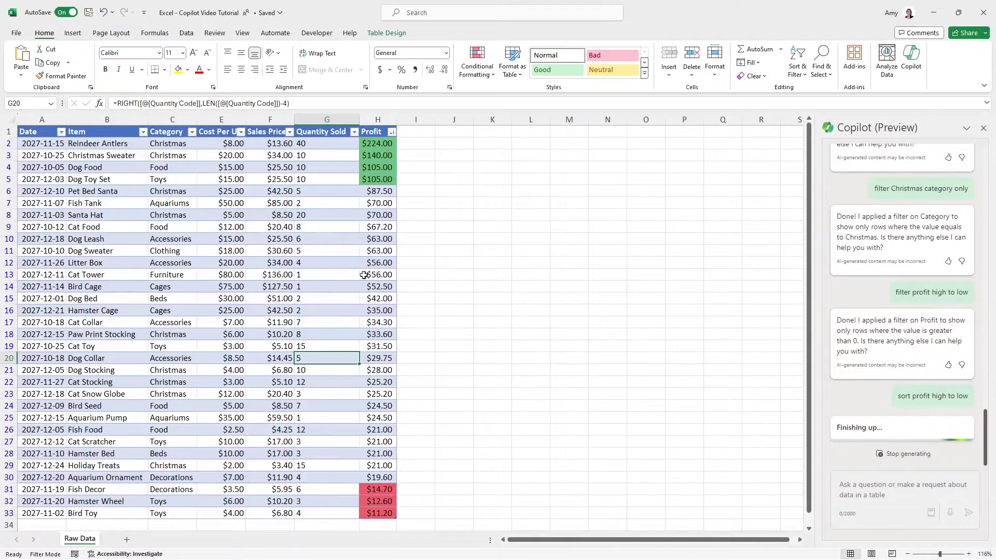
drag(99, 144, 373, 145)
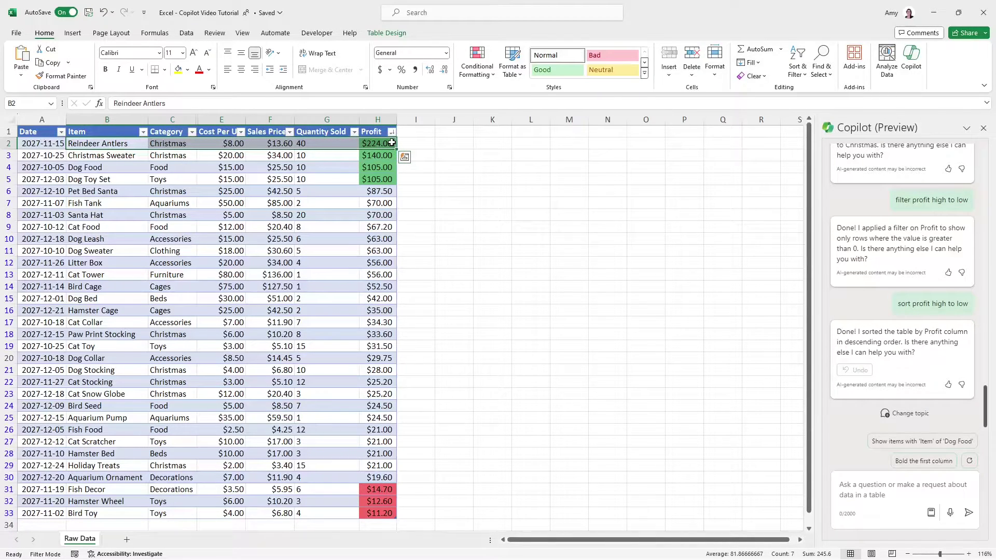
click(837, 482)
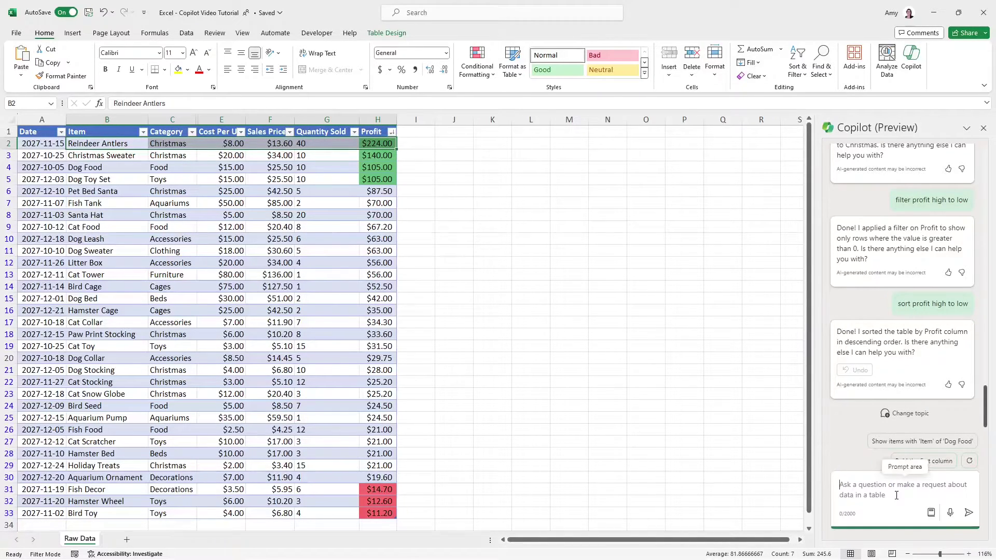
text(filter Christmas category only)
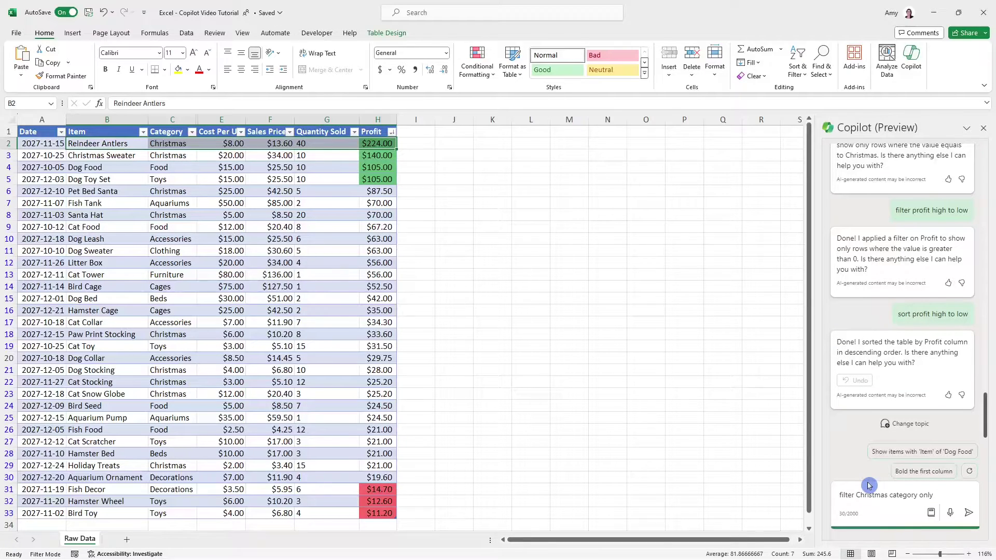
key(Return)
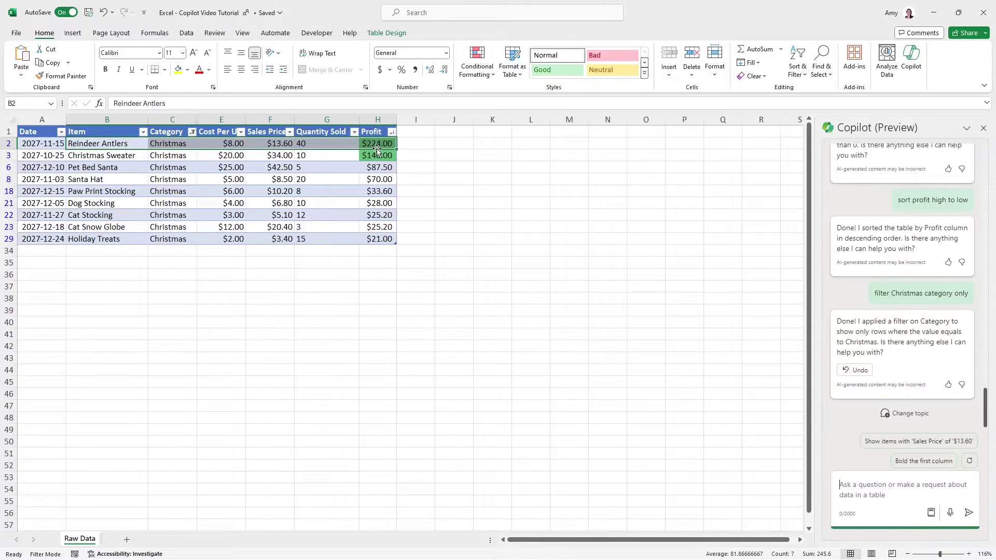
- Review the filtered Christmas rows in the Category and Profit columns
drag(176, 143, 177, 244)
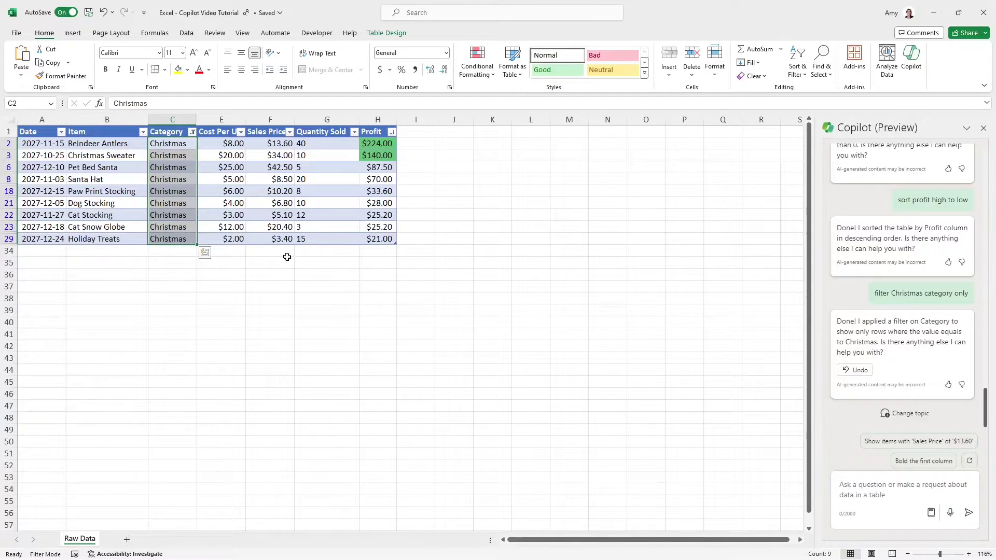
click(371, 133)
click(173, 125)
click(269, 203)
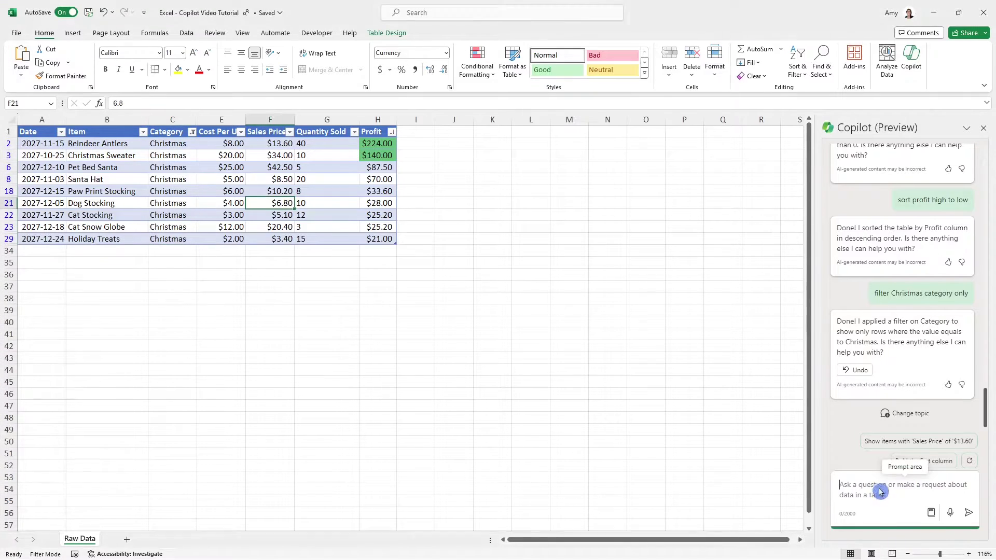
- Ask Copilot to 'remove all filters' so every category shows again
click(897, 472)
text(remove all filters)
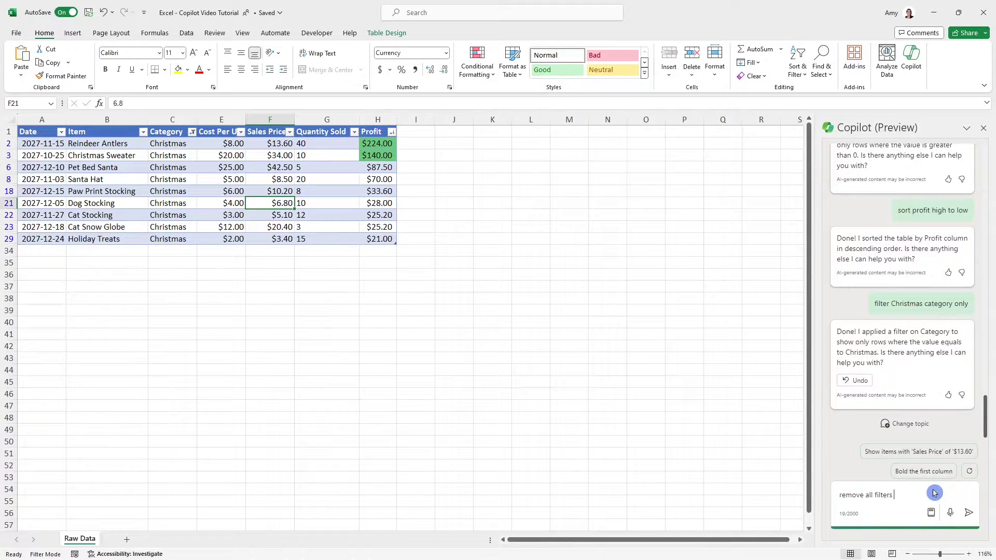
key(Return)
click(454, 382)
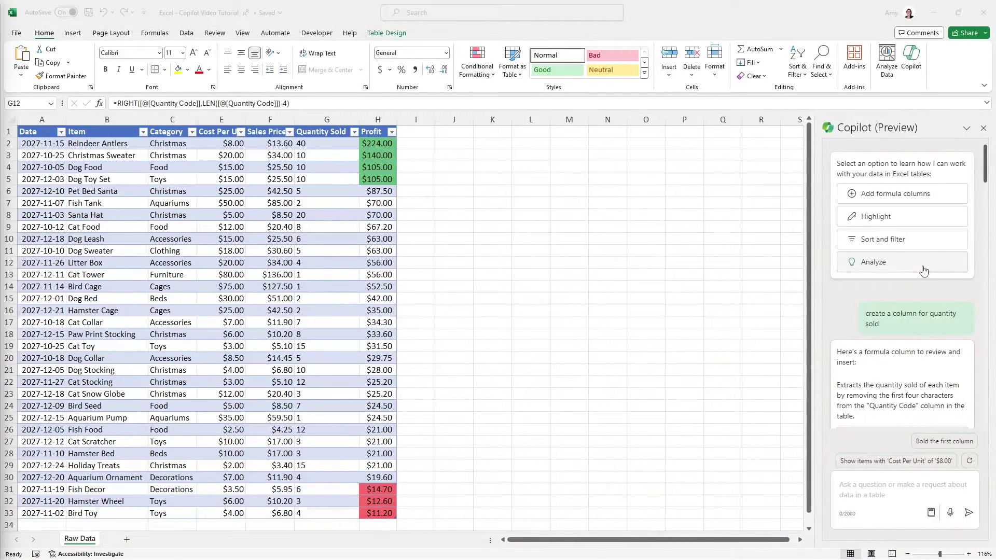
- Choose Analyze in Copilot and ask 'what are some insights' about the data
click(923, 270)
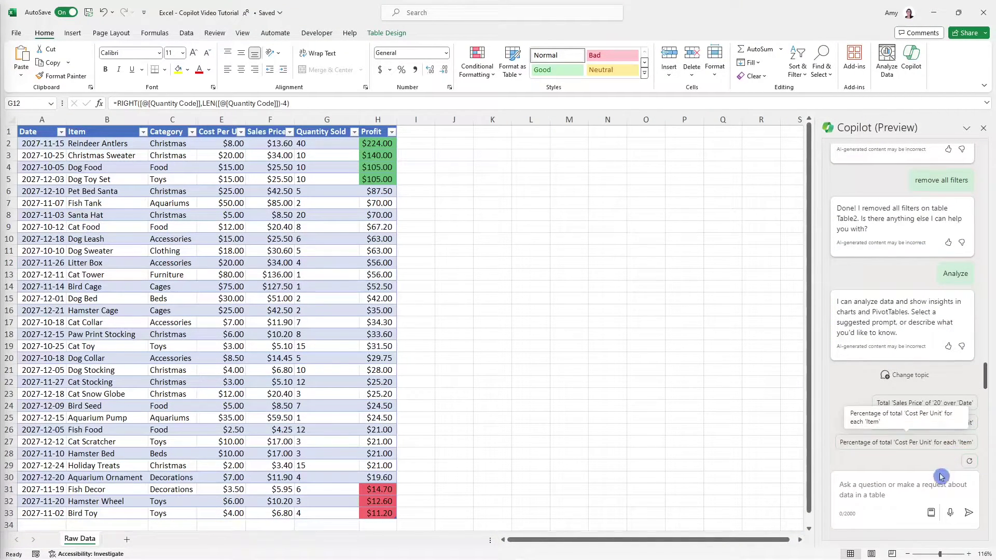
click(922, 490)
click(922, 491)
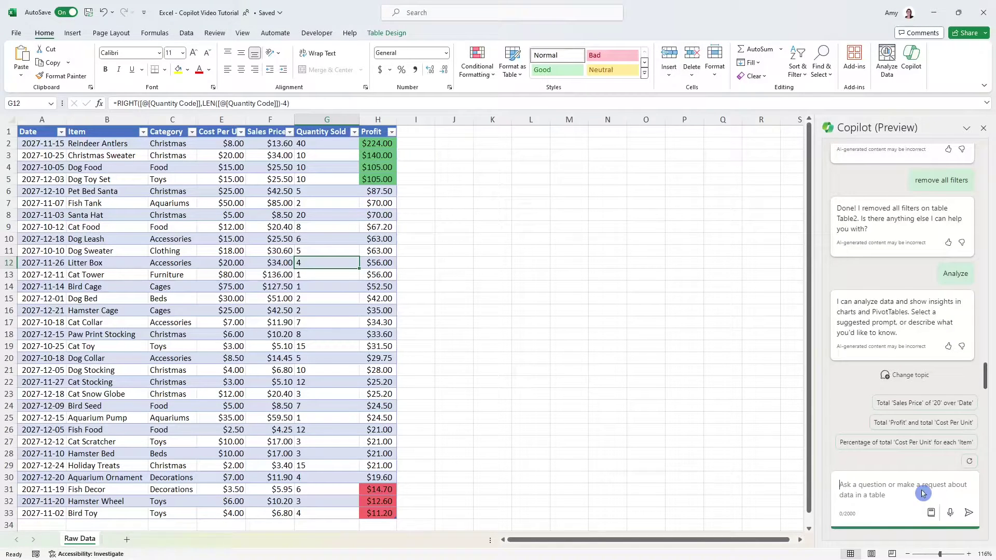
text(what are some insights)
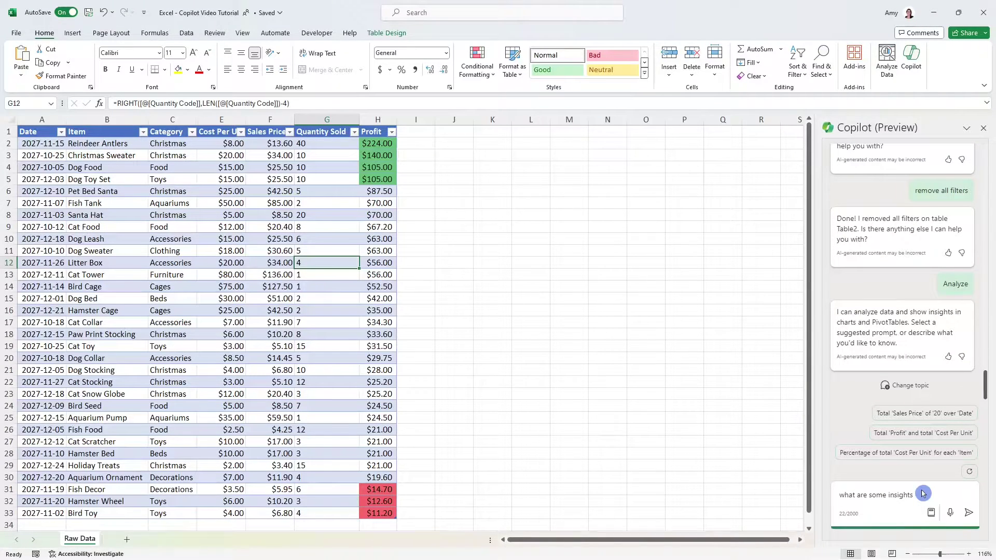
key(Return)
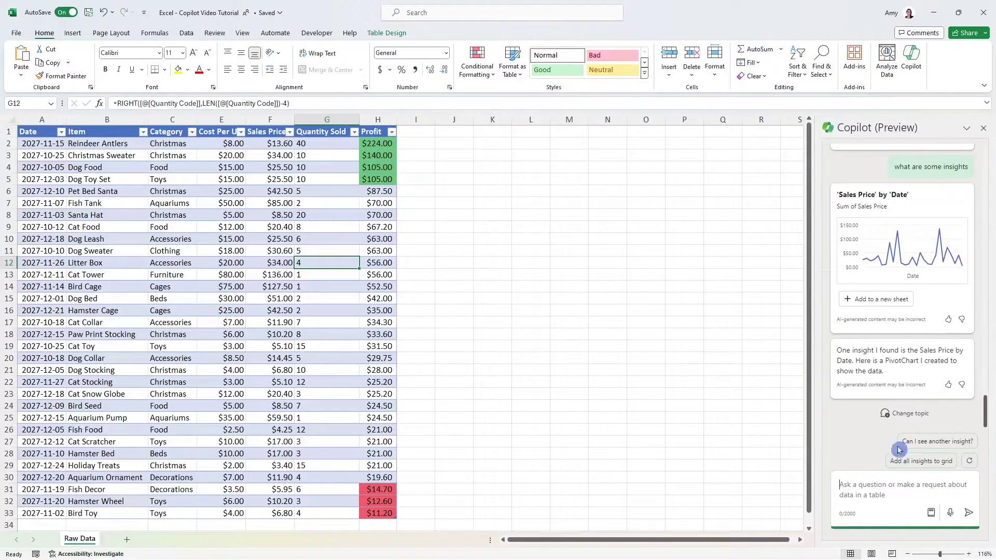
- Ask Copilot 'show me profit by date' to get a Profit by Date PivotChart
click(905, 490)
text(show me profit by date)
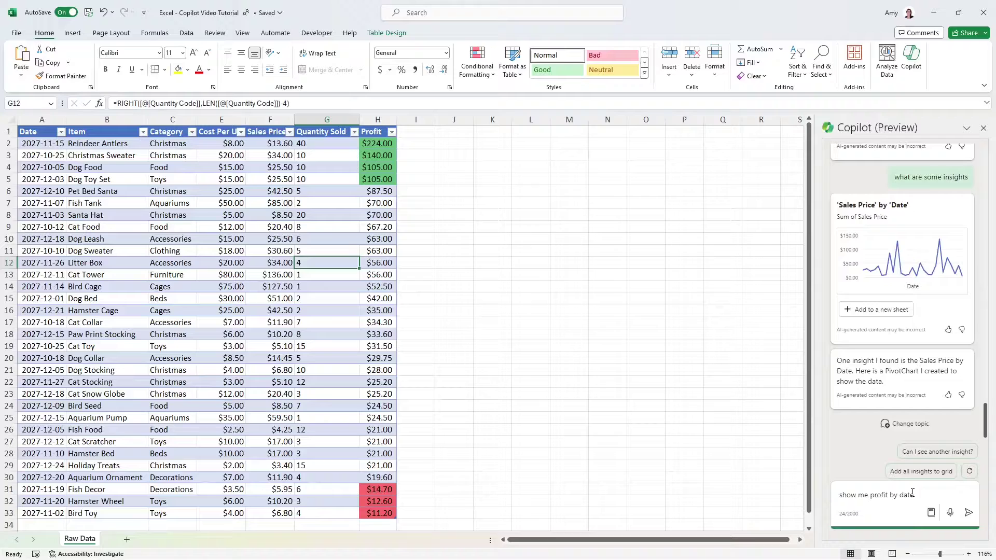
click(927, 492)
key(Return)
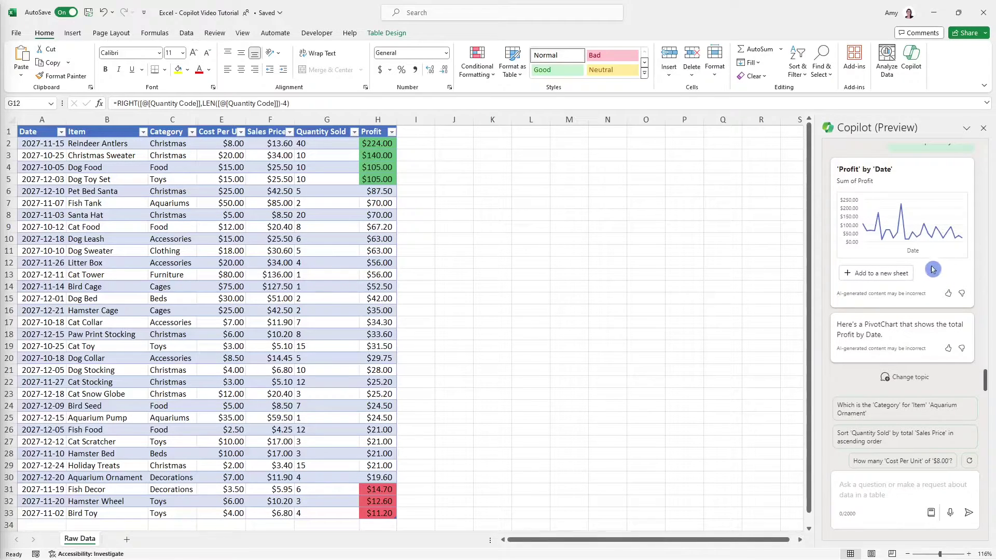
- Place the Profit by Date PivotChart on new Sheet2 and review the chart
click(875, 275)
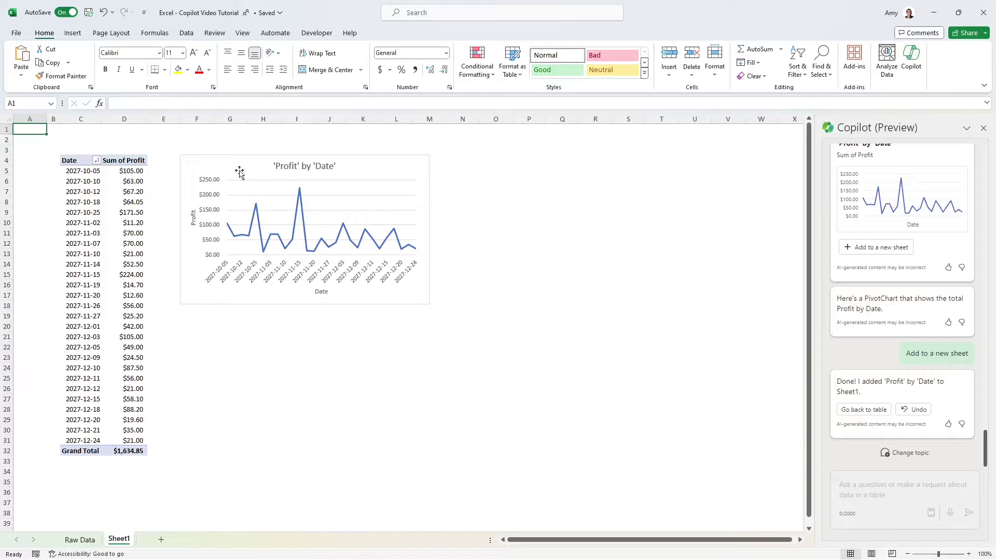
click(398, 162)
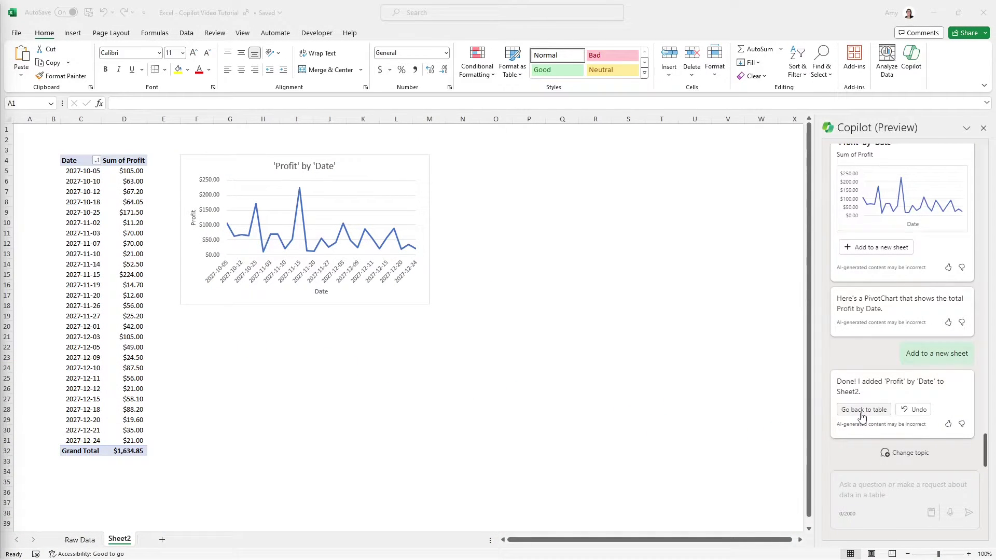
click(860, 411)
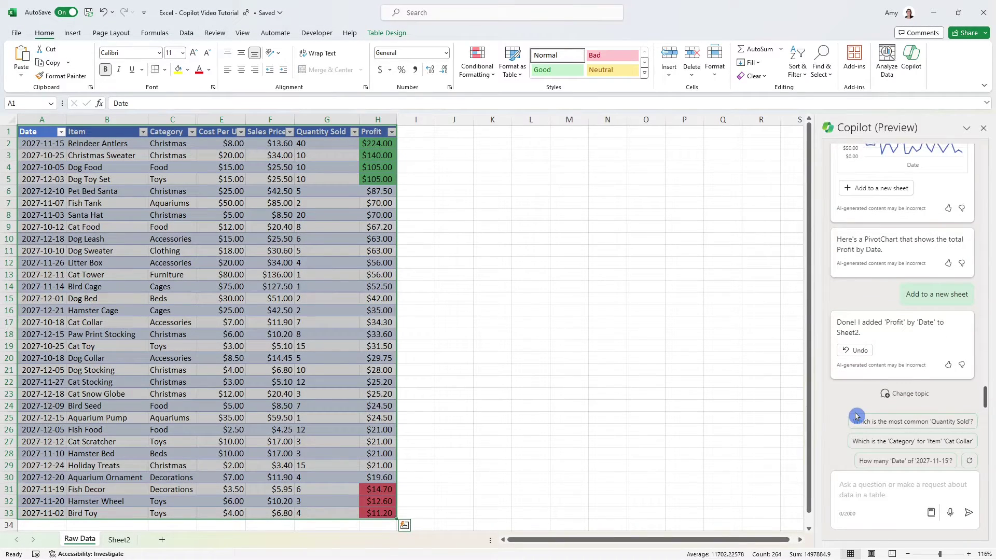
click(886, 490)
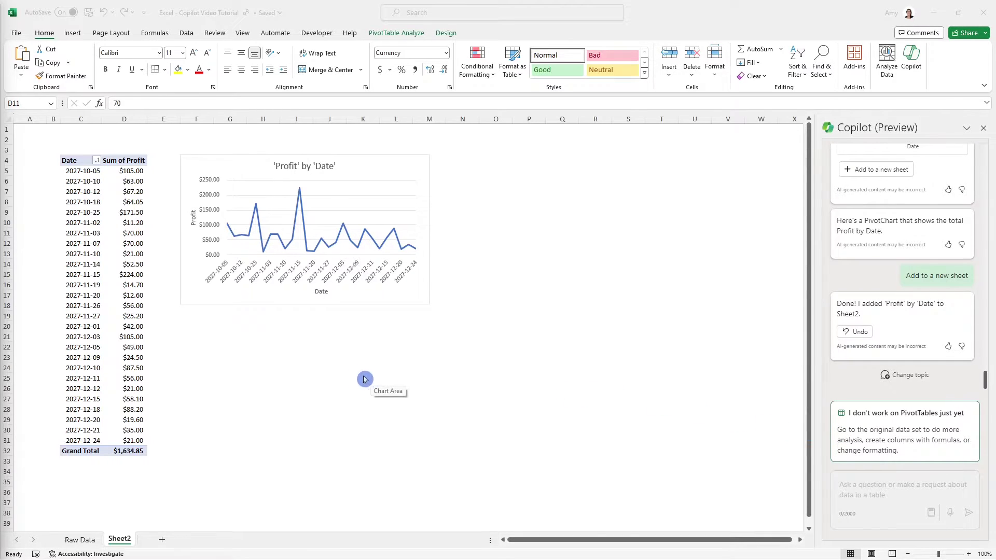
- Show the field list behind the Sum of Profit pivot values
click(105, 315)
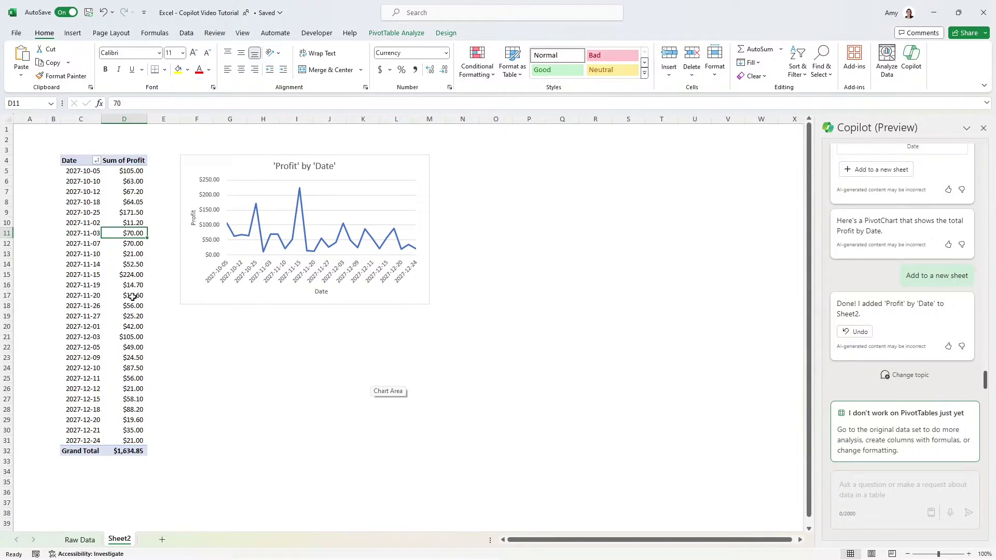
click(133, 297)
right_click(136, 297)
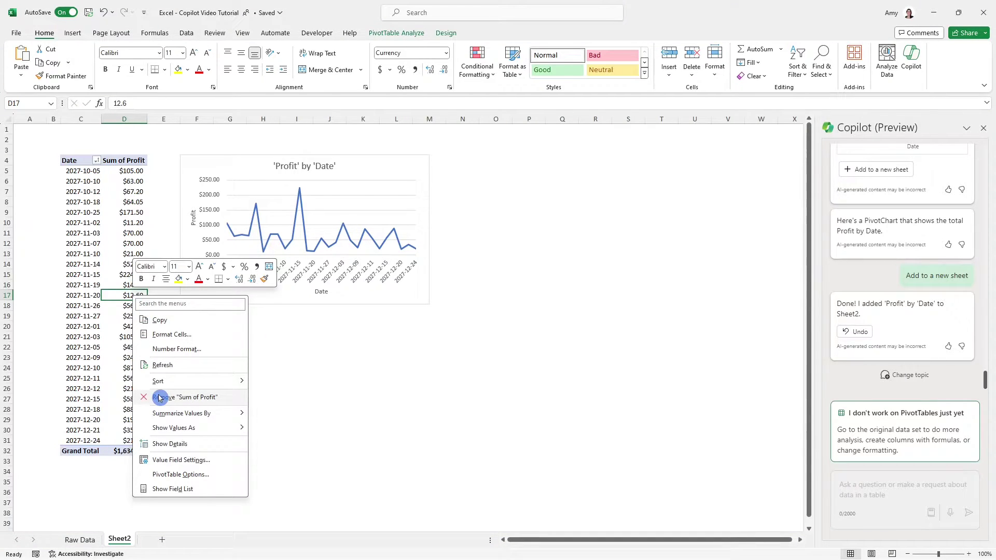
right_click(127, 201)
click(184, 397)
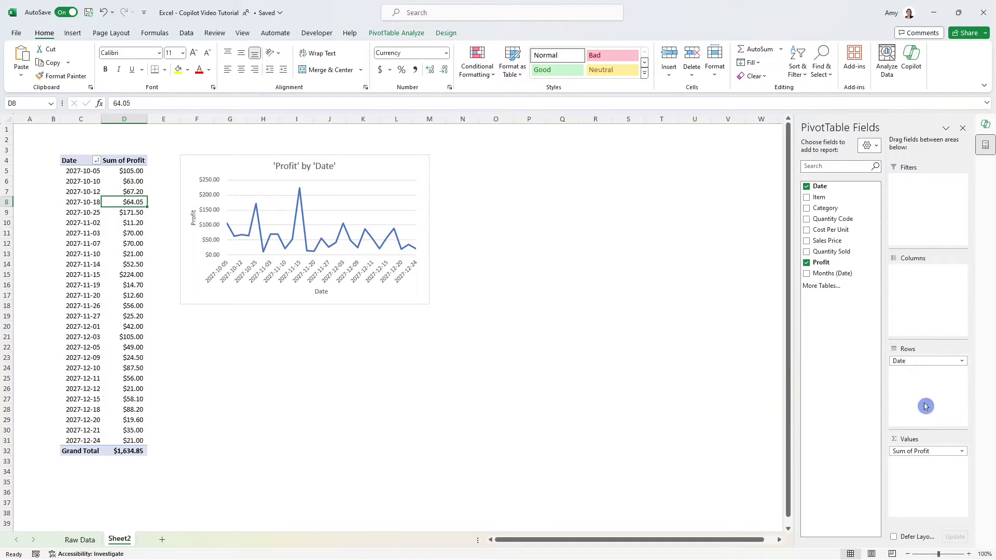
- From Raw Data, ask Copilot 'show a chart for Christmas profit by date' and add the result to a new sheet
click(80, 539)
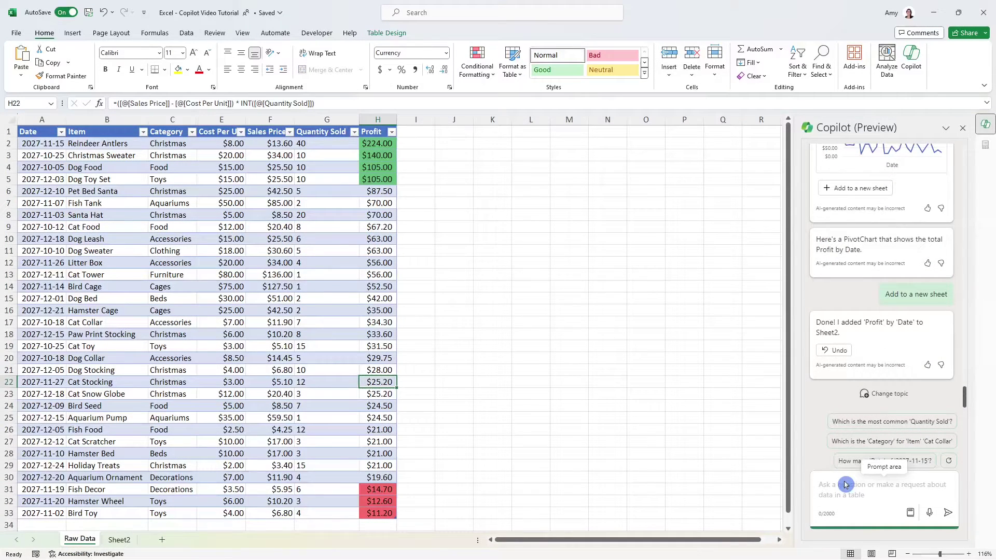
click(845, 484)
text(show a chart for Christmas profit by date)
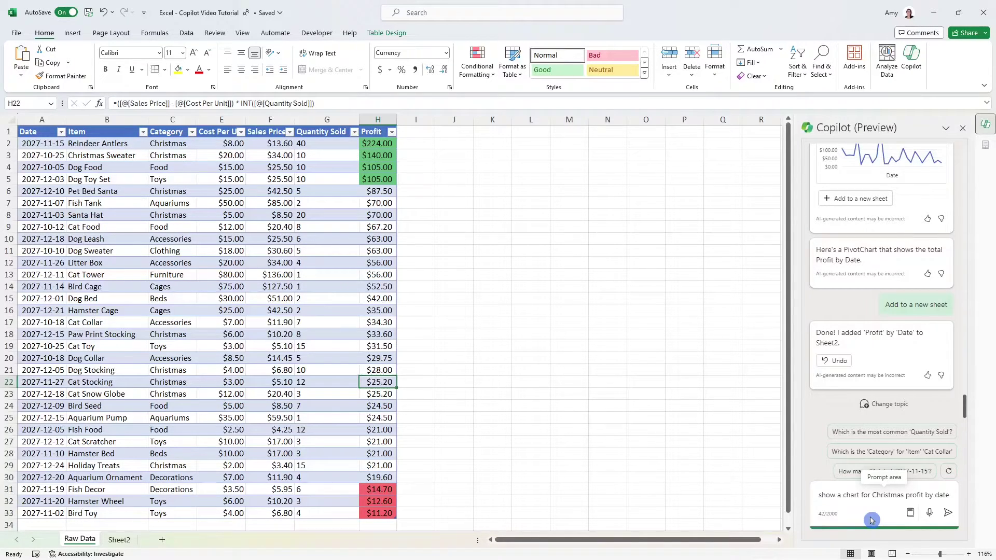
key(Return)
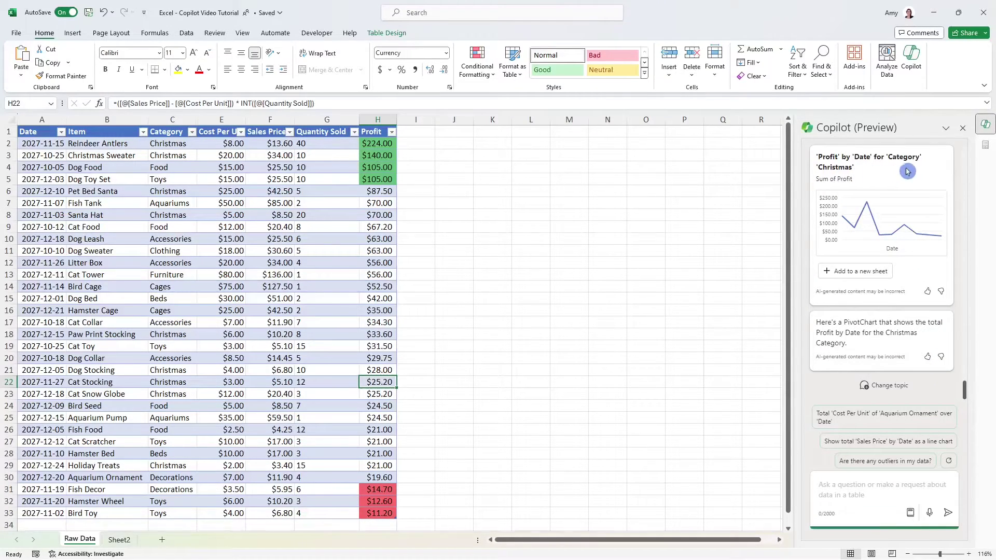
click(872, 270)
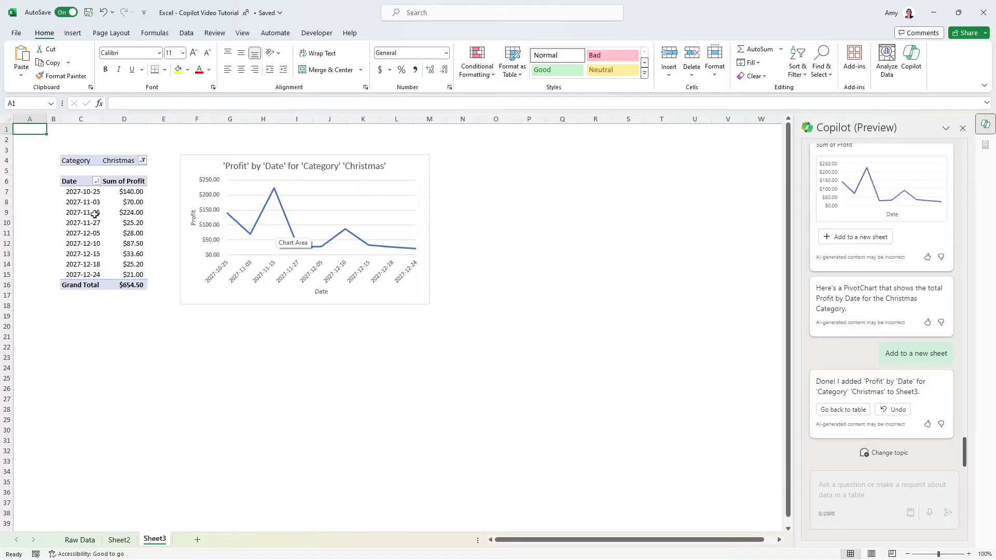
- Check the pivot's Category filter stays on Christmas without changing it, then select the profit chart
click(80, 162)
click(113, 161)
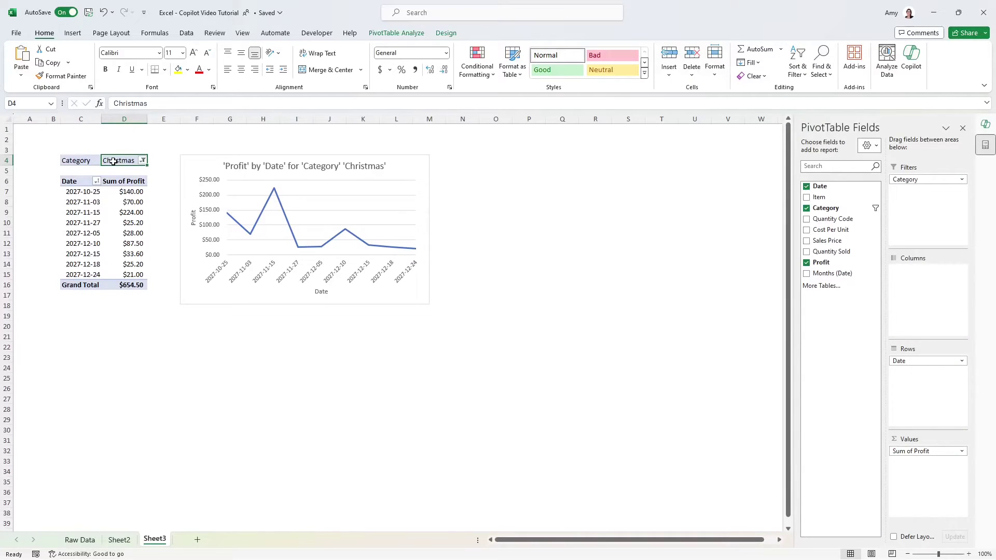
click(143, 162)
click(144, 162)
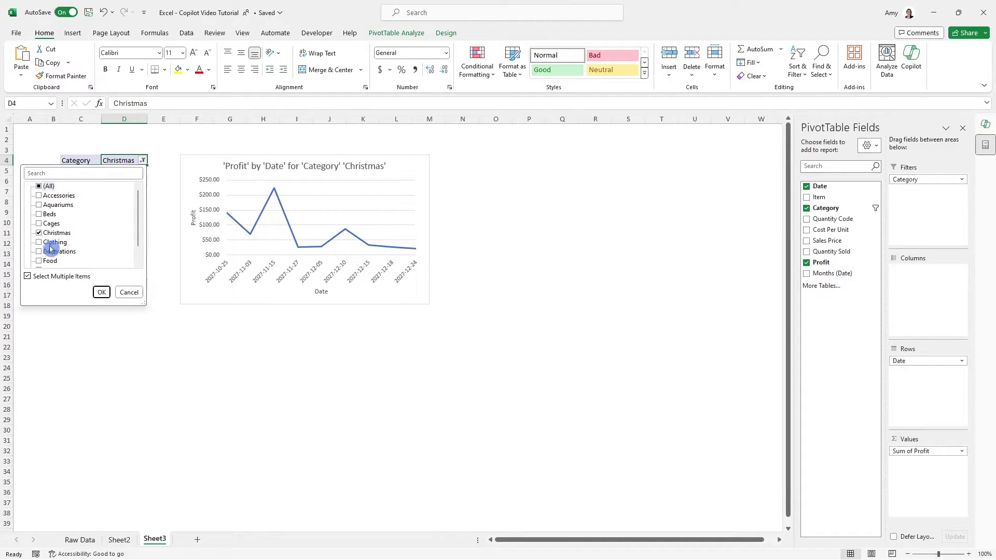
scroll(64, 261, down, 1)
scroll(64, 261, up, 1)
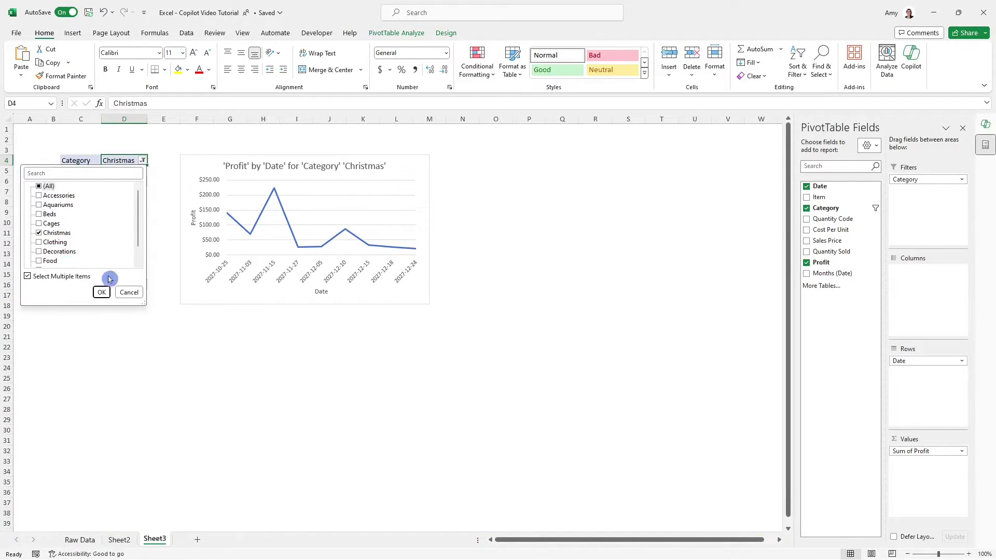
click(128, 293)
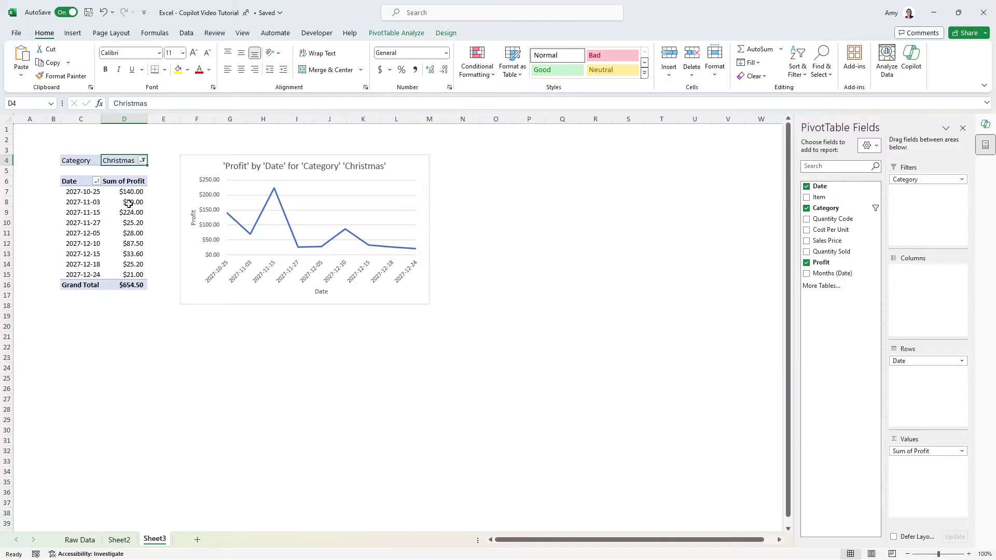
click(270, 295)
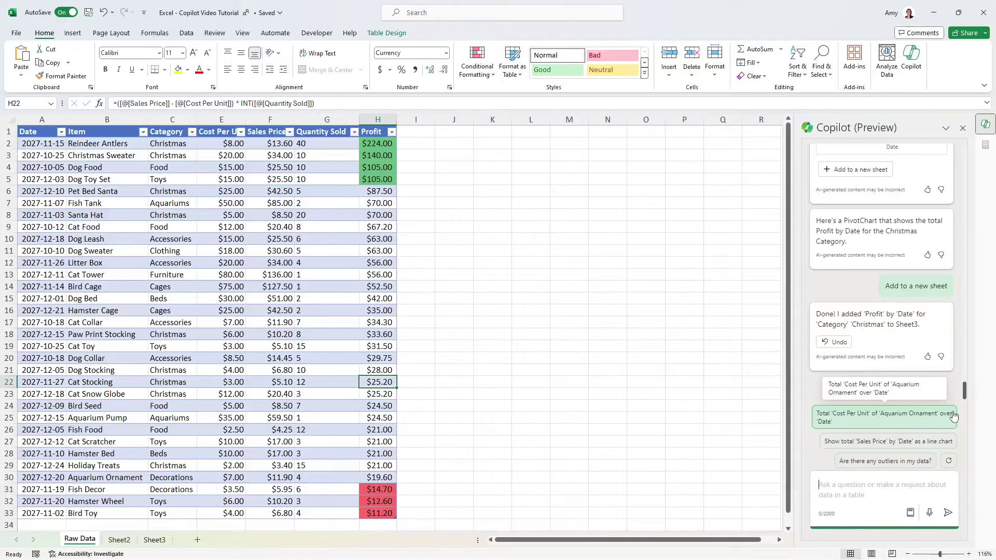
- Ask Copilot 'Are there any outliers in my data?' and place its outliers chart on a new sheet
click(932, 466)
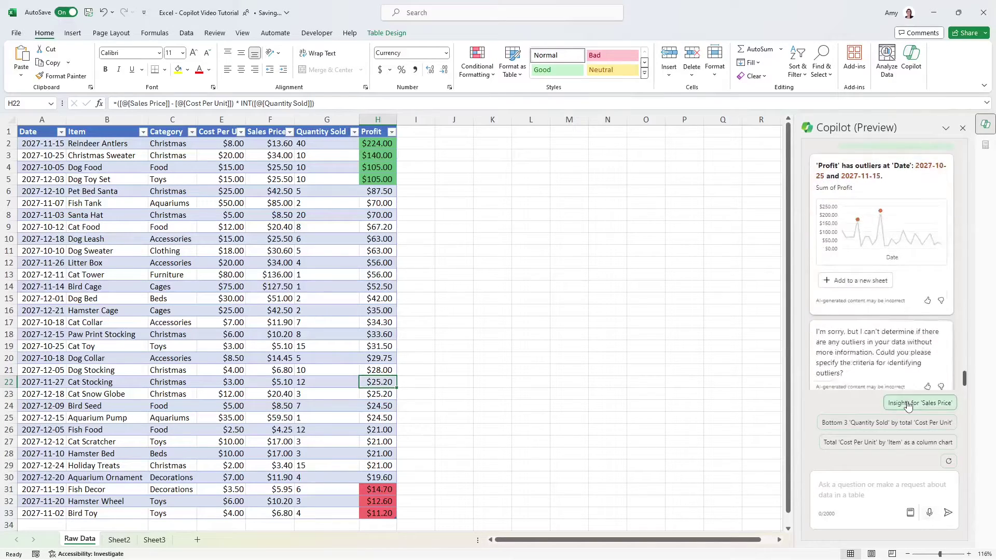
scroll(950, 228, up, 2)
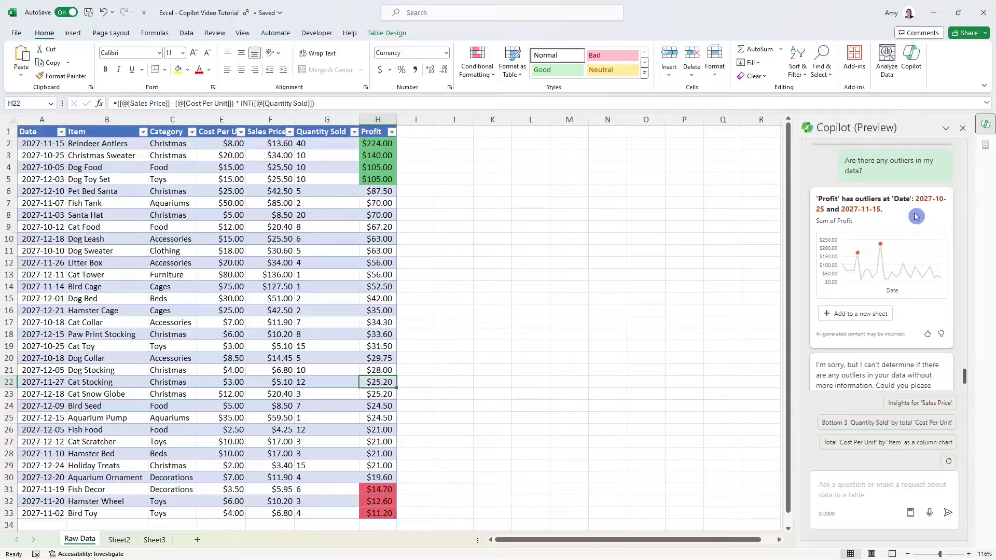
scroll(928, 259, down, 1)
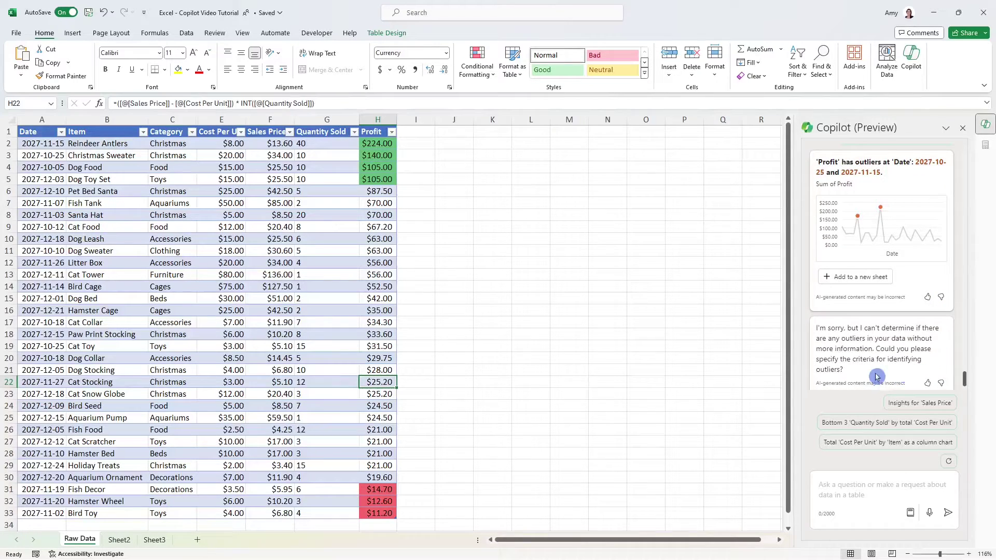
click(952, 350)
click(856, 280)
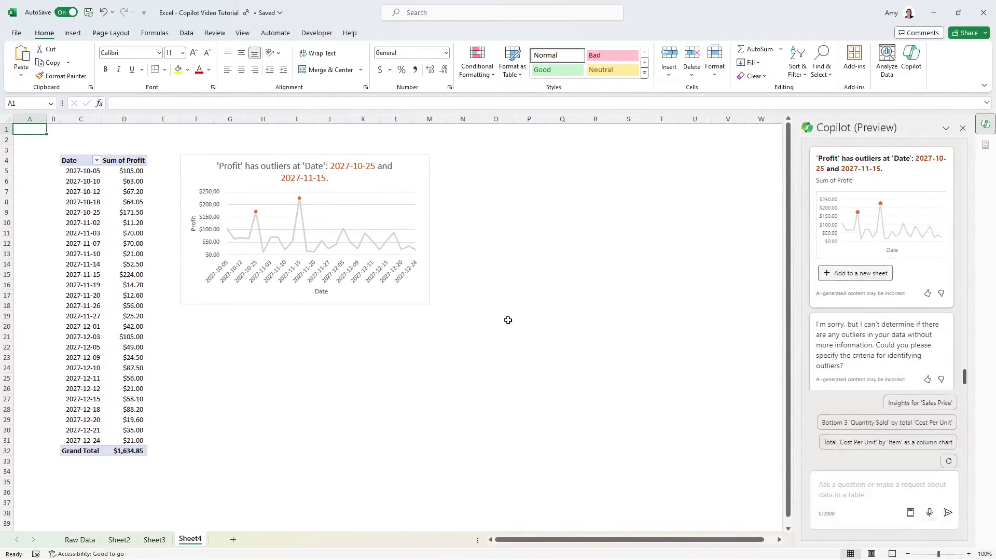
- Select the 2027-11-15 and 2027-10-25 outlier points on the profit line
click(343, 232)
click(305, 206)
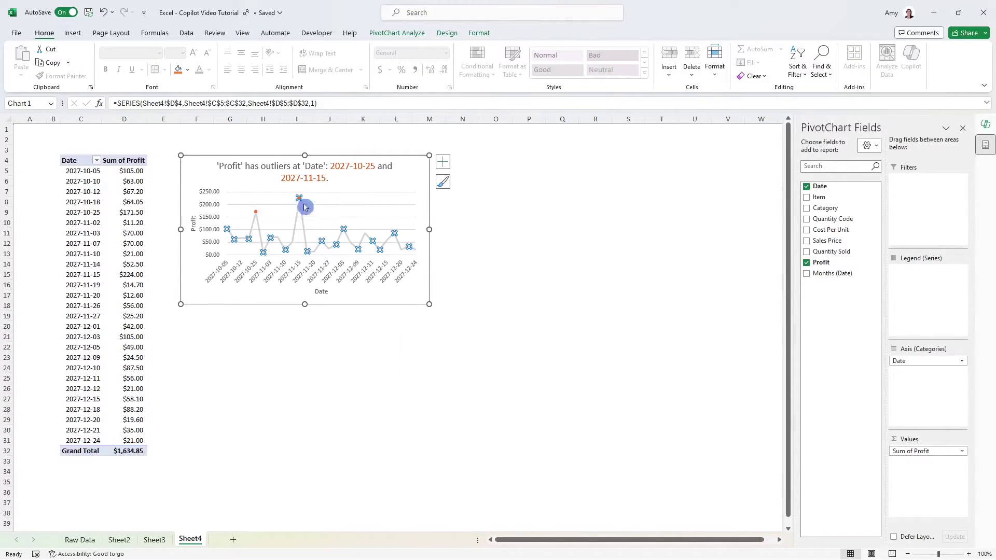
click(301, 201)
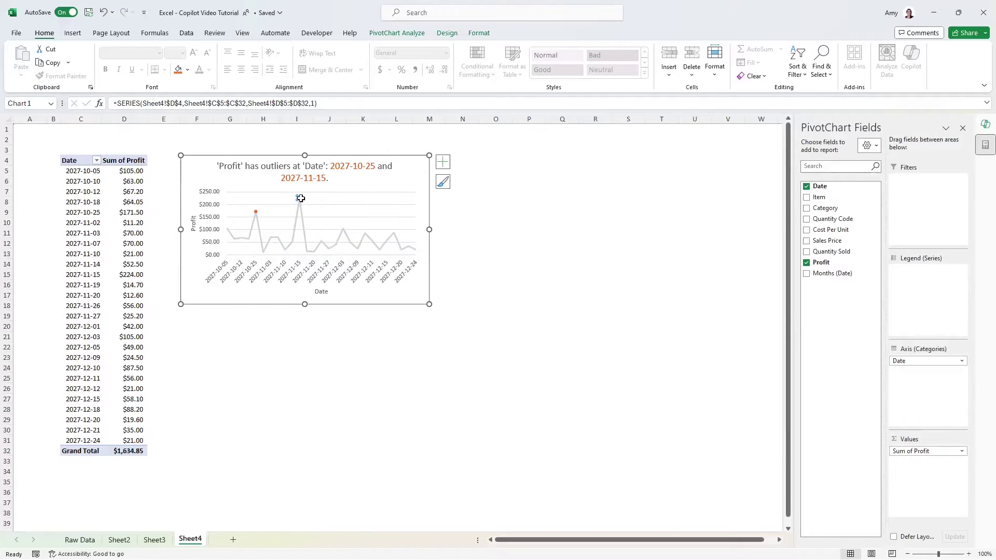
click(257, 213)
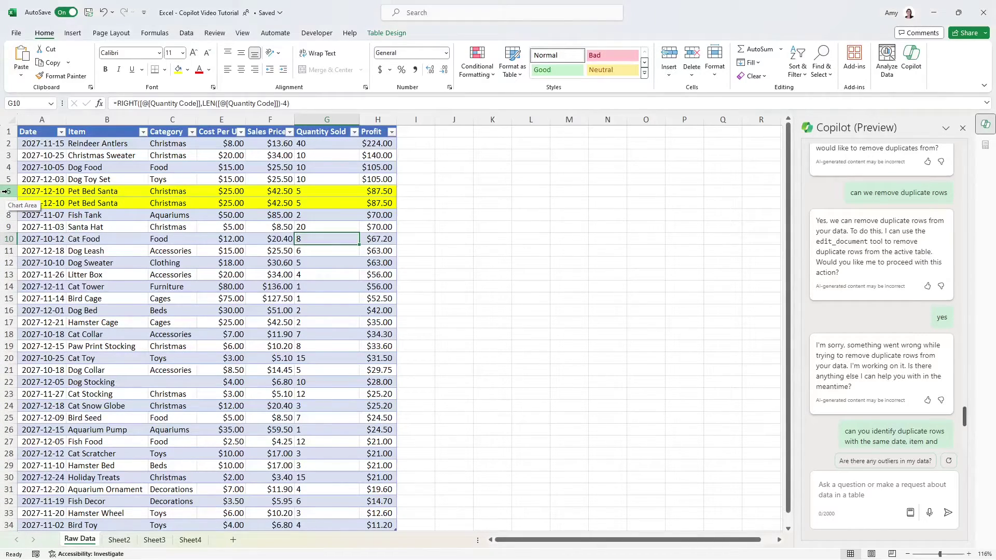
- Select duplicate Pet Bed Santa rows 6–7, follow Copilot's Remove Duplicates advice, and keep one row
drag(10, 191, 10, 201)
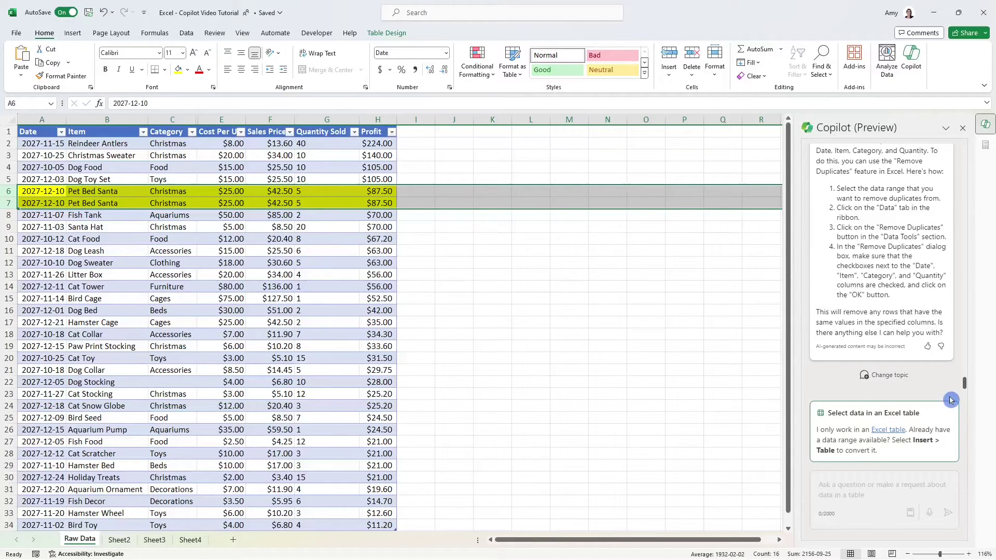
click(918, 346)
scroll(911, 213, up, 3)
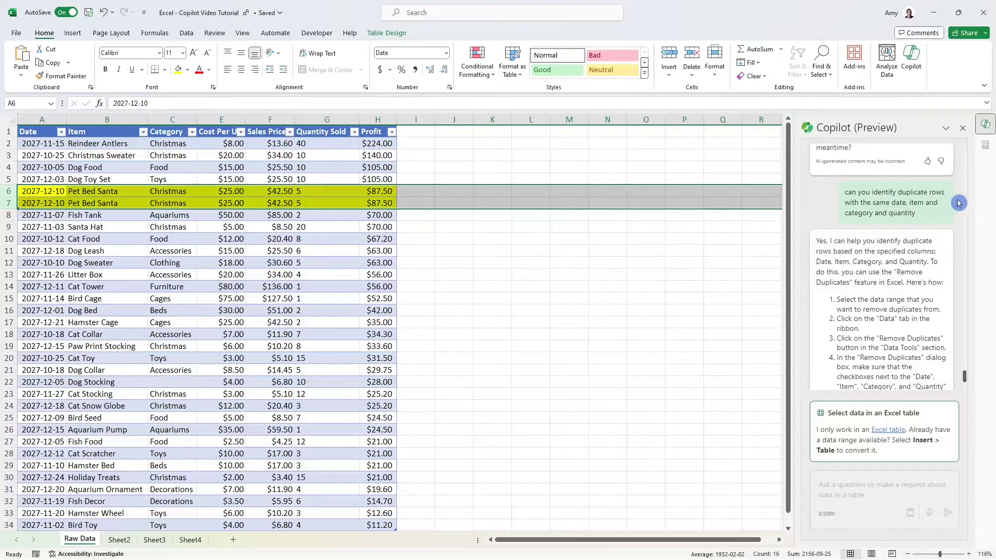
click(916, 226)
click(951, 306)
scroll(951, 307, down, 3)
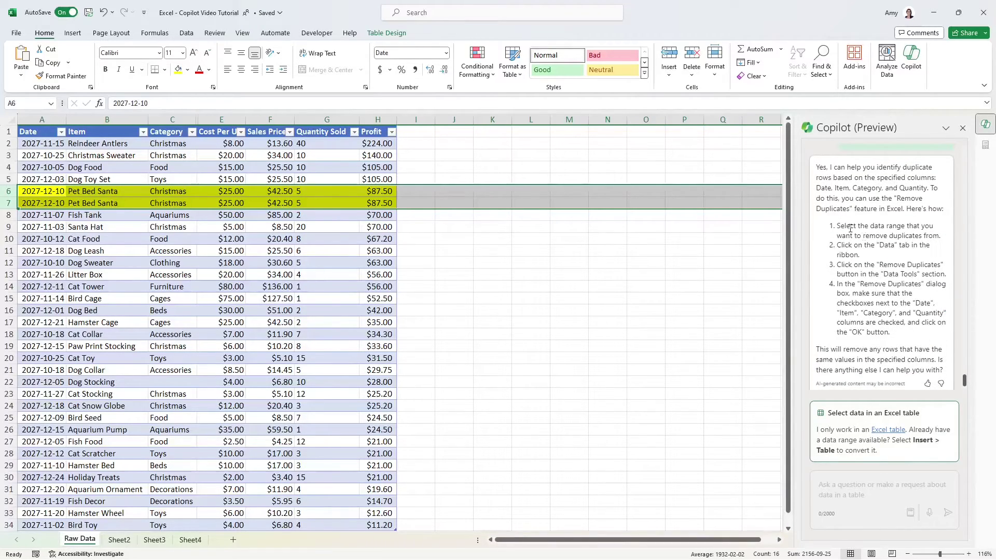
click(910, 338)
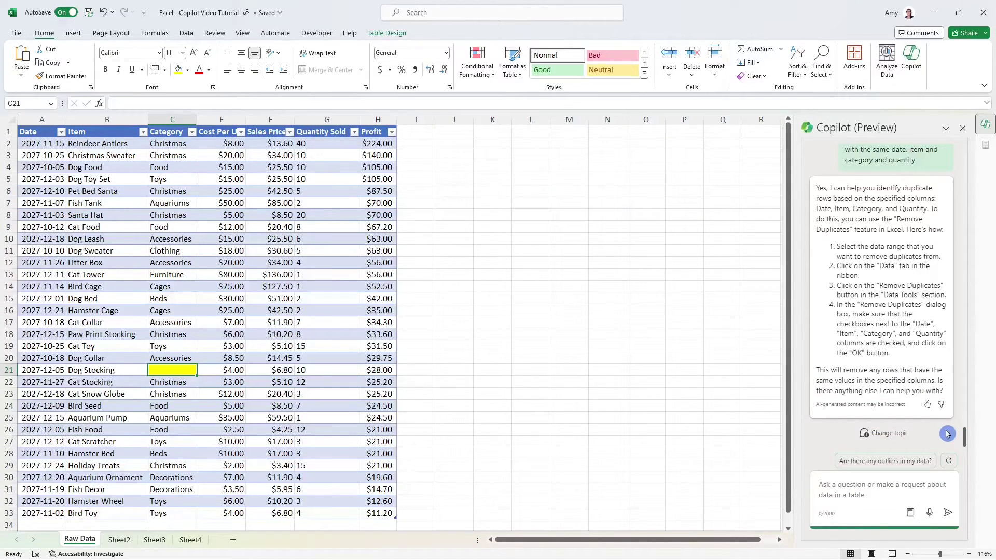
- Ask Copilot 'can you identify blank cells', then check the blank Category row and the E19 cost
text(can you identify blank cells)
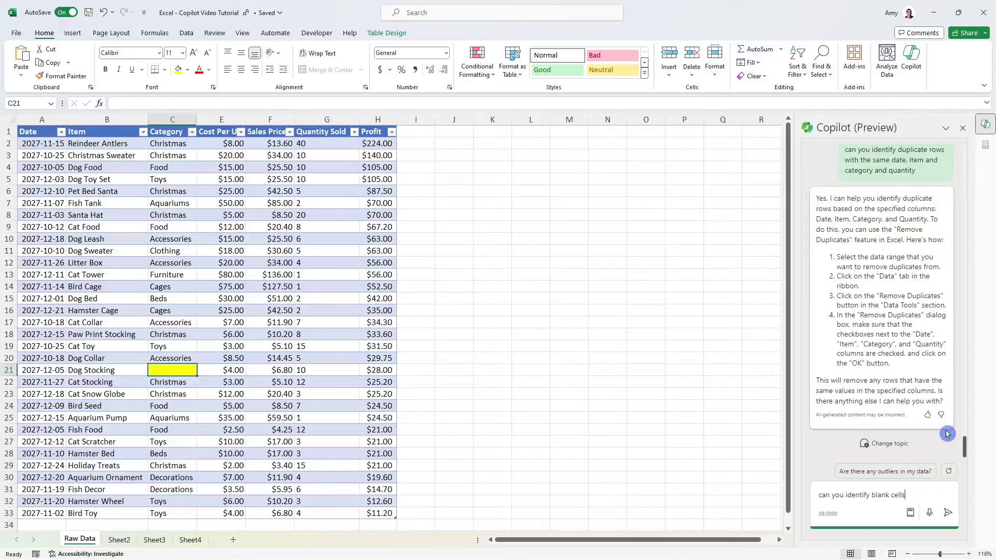
key(Return)
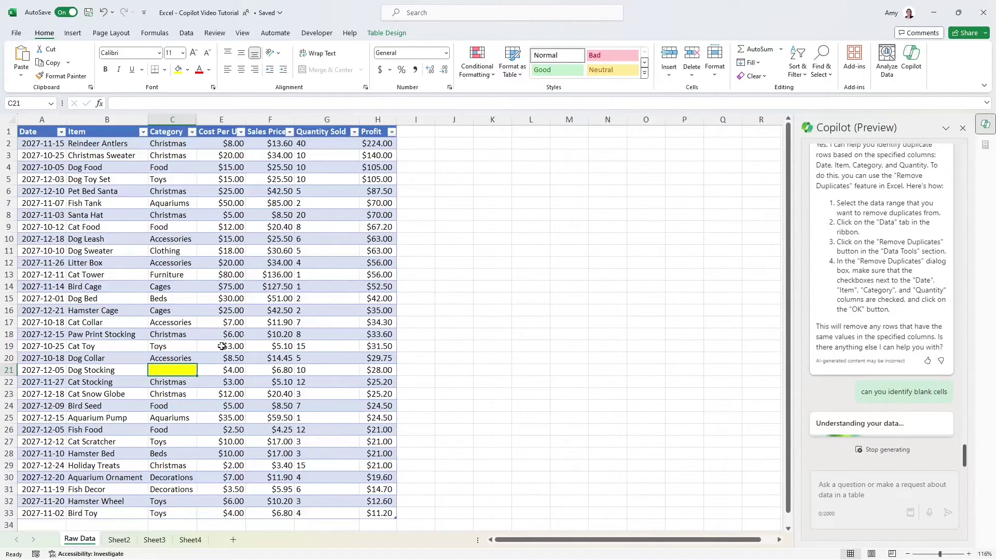
click(205, 372)
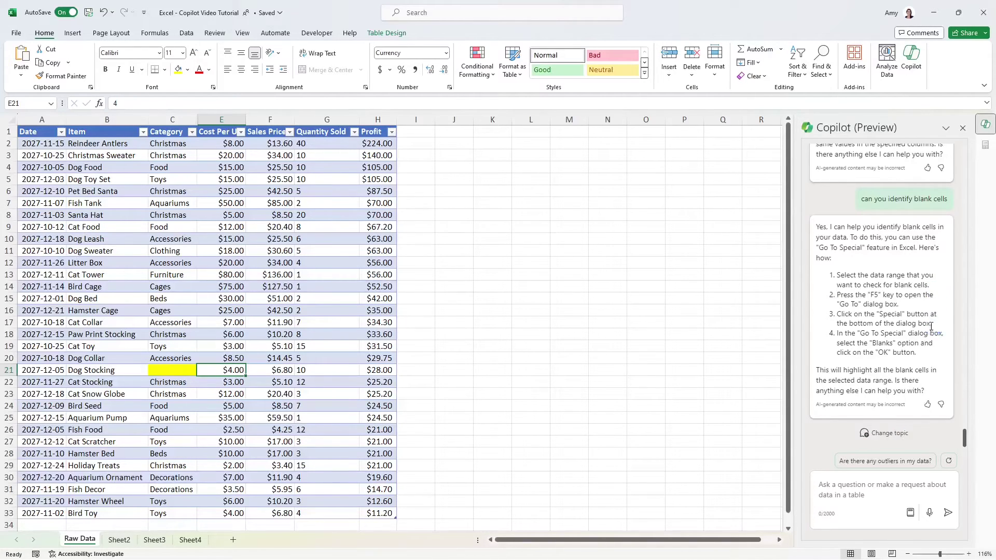
click(221, 346)
click(882, 487)
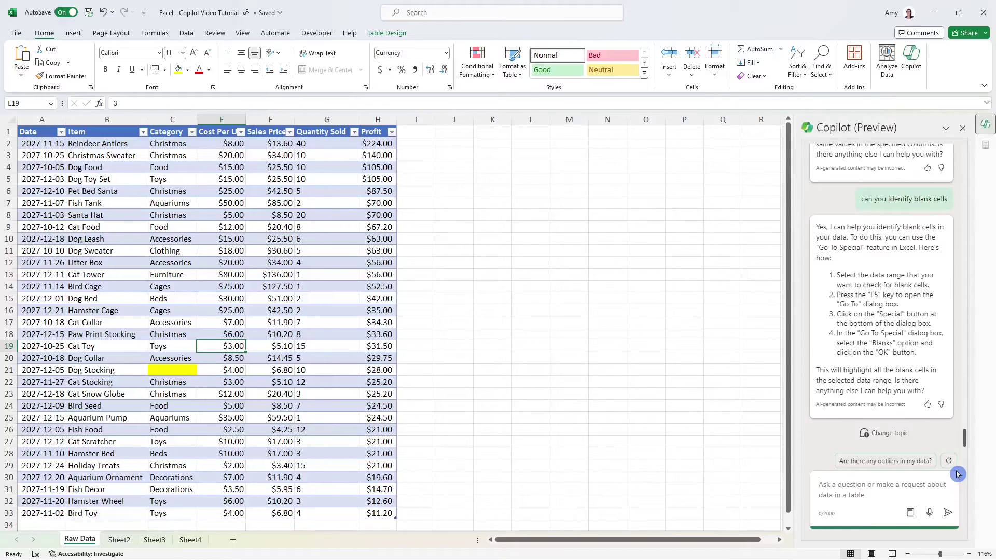
- Ask Copilot 'can you lookup a value in a different table' and select its answer's first paragraph
text(can you lookup a value in a different table)
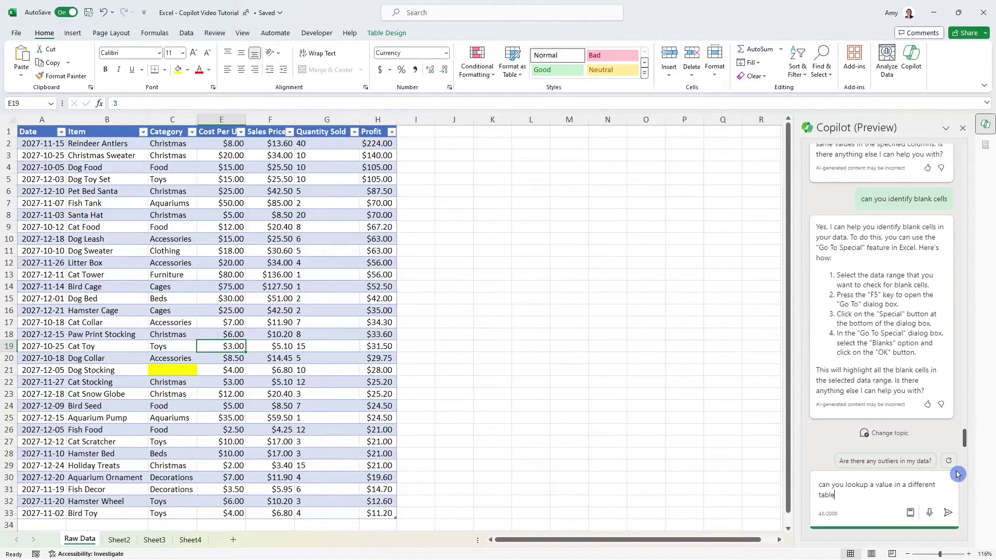
key(Return)
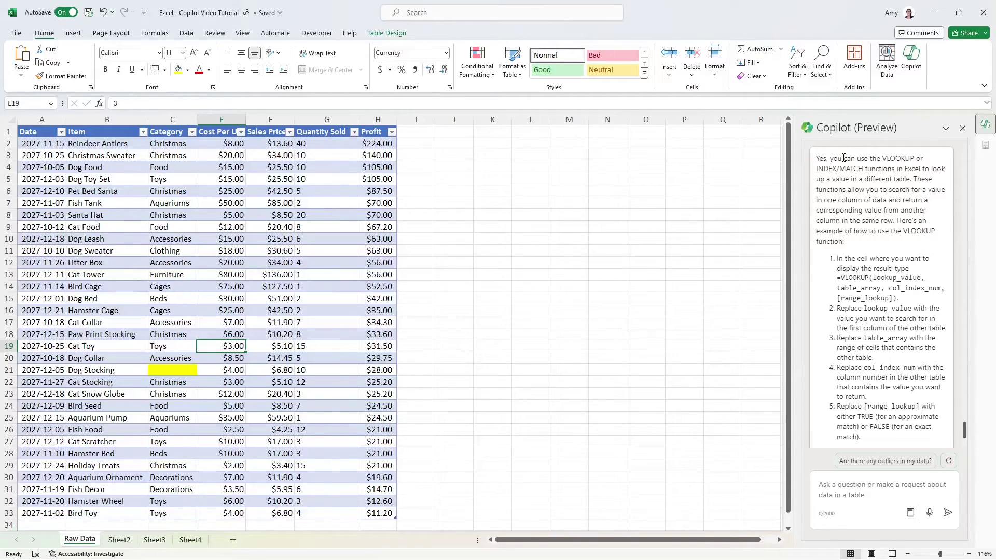
triple_click(856, 255)
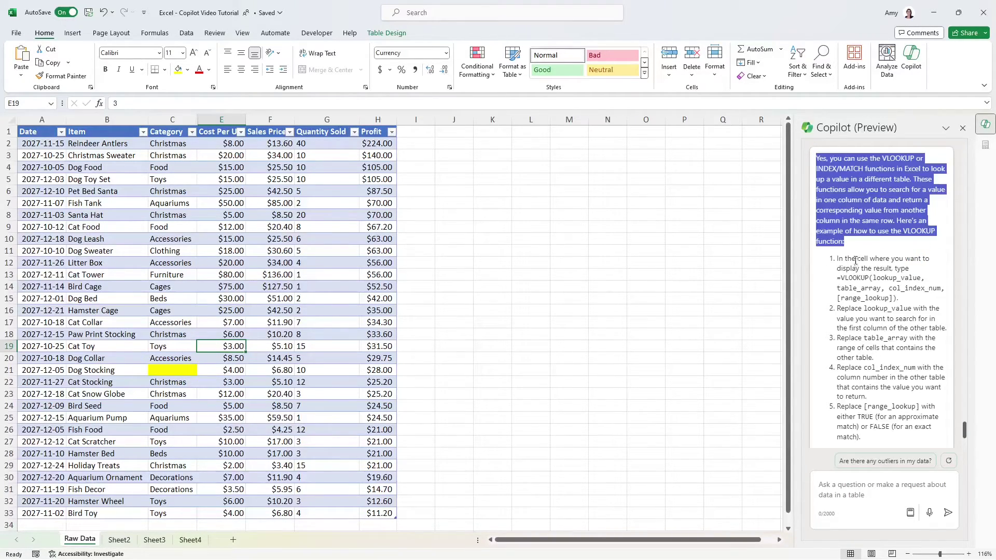